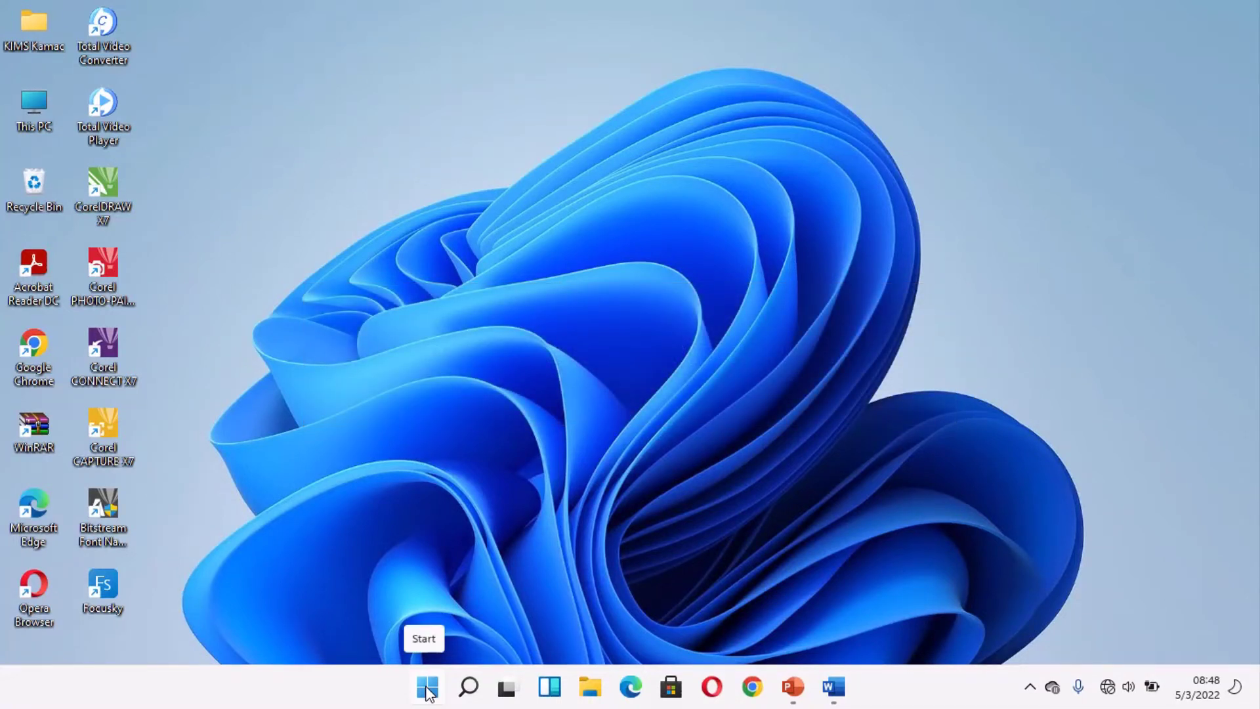
# Open Paint
pyautogui.click(428, 689)
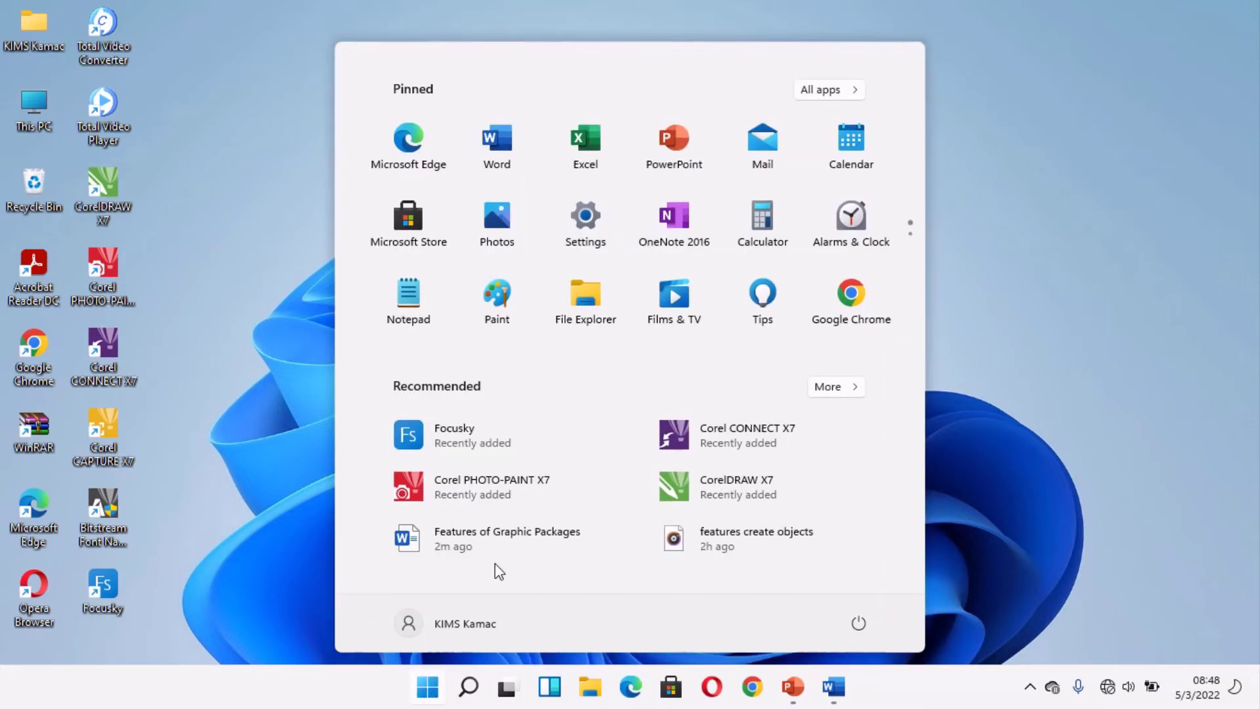
pyautogui.click(507, 306)
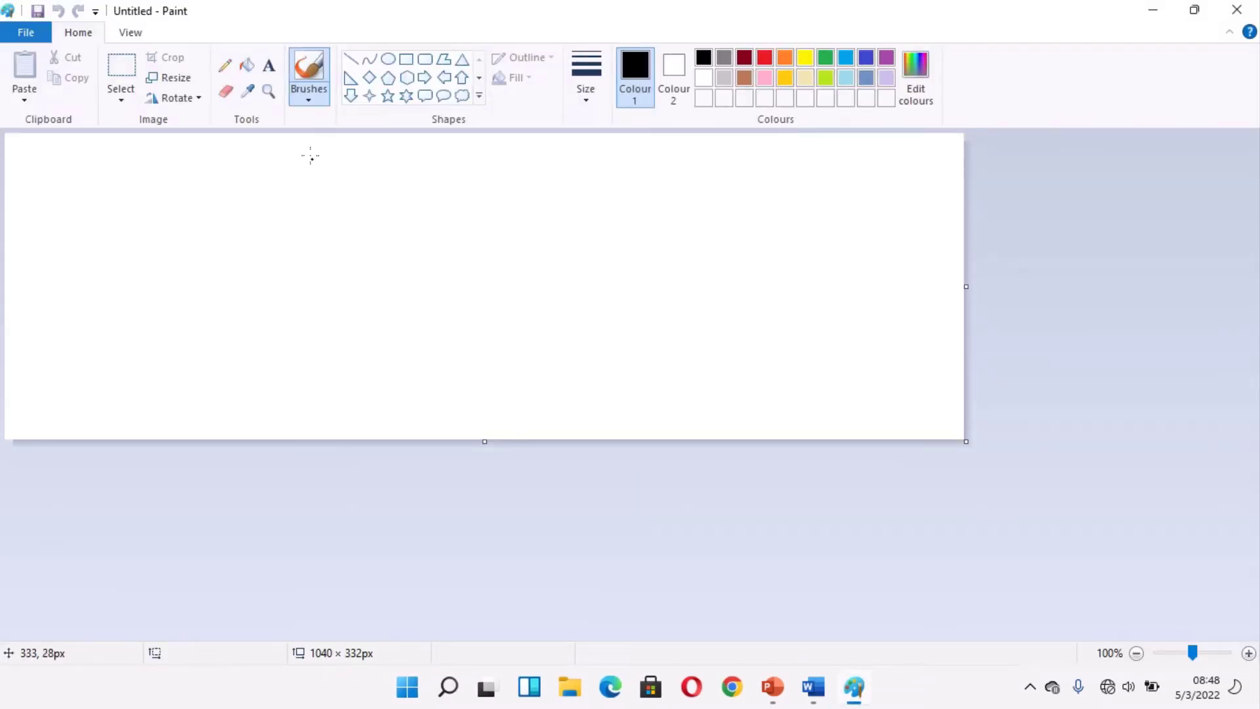
# Draw a green horizontal line about 255 px long and a vertical line about 185 px long with the Pencil at second-thinnest size
pyautogui.click(225, 69)
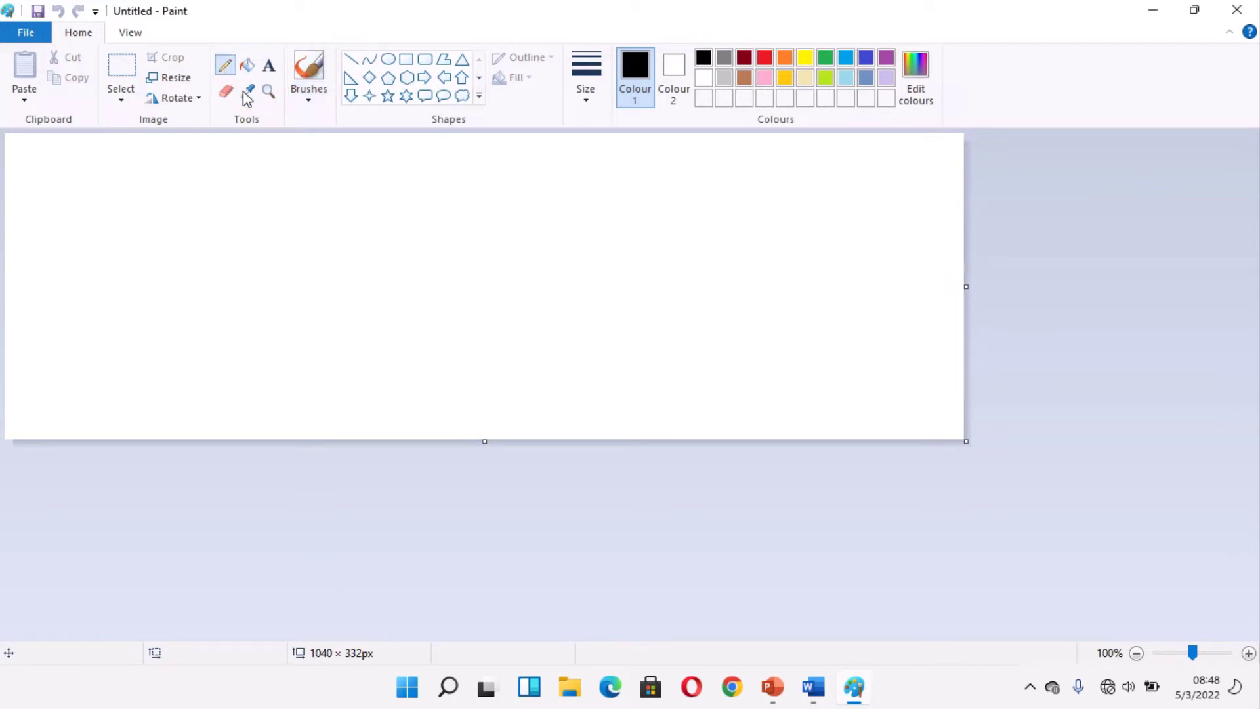
pyautogui.click(586, 88)
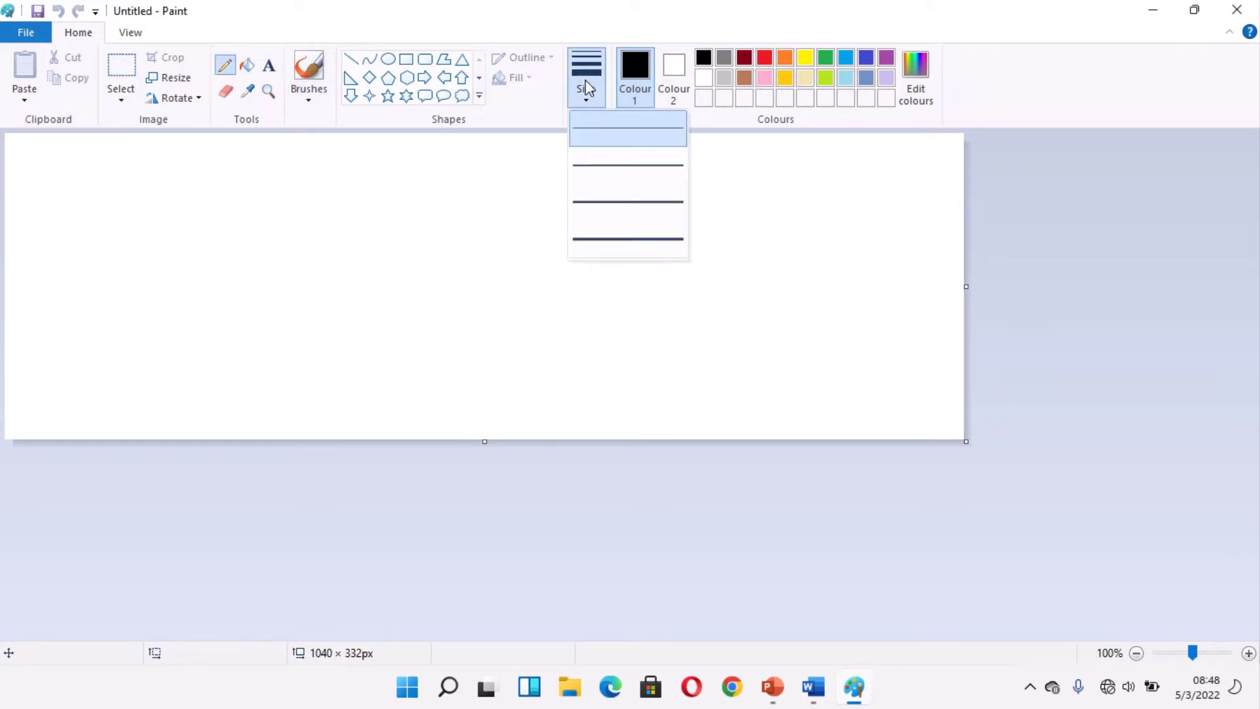
pyautogui.click(617, 164)
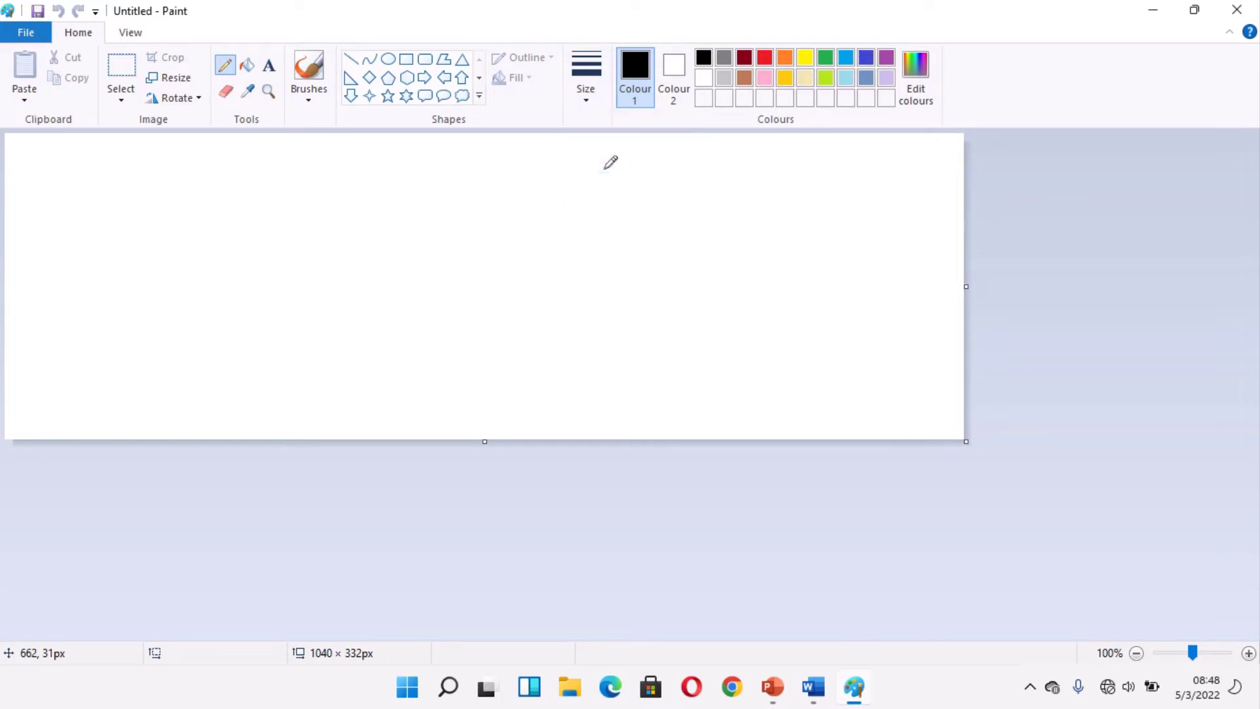
pyautogui.click(826, 59)
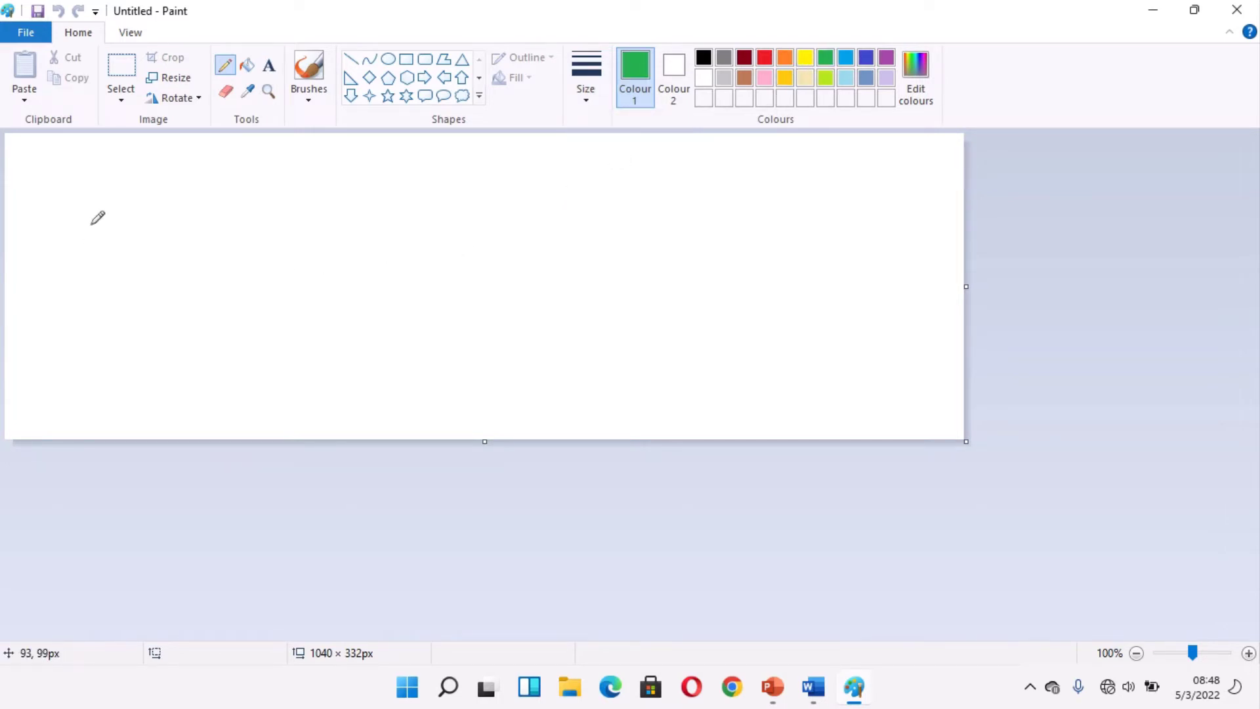
pyautogui.moveTo(91, 225); pyautogui.dragTo(328, 221)
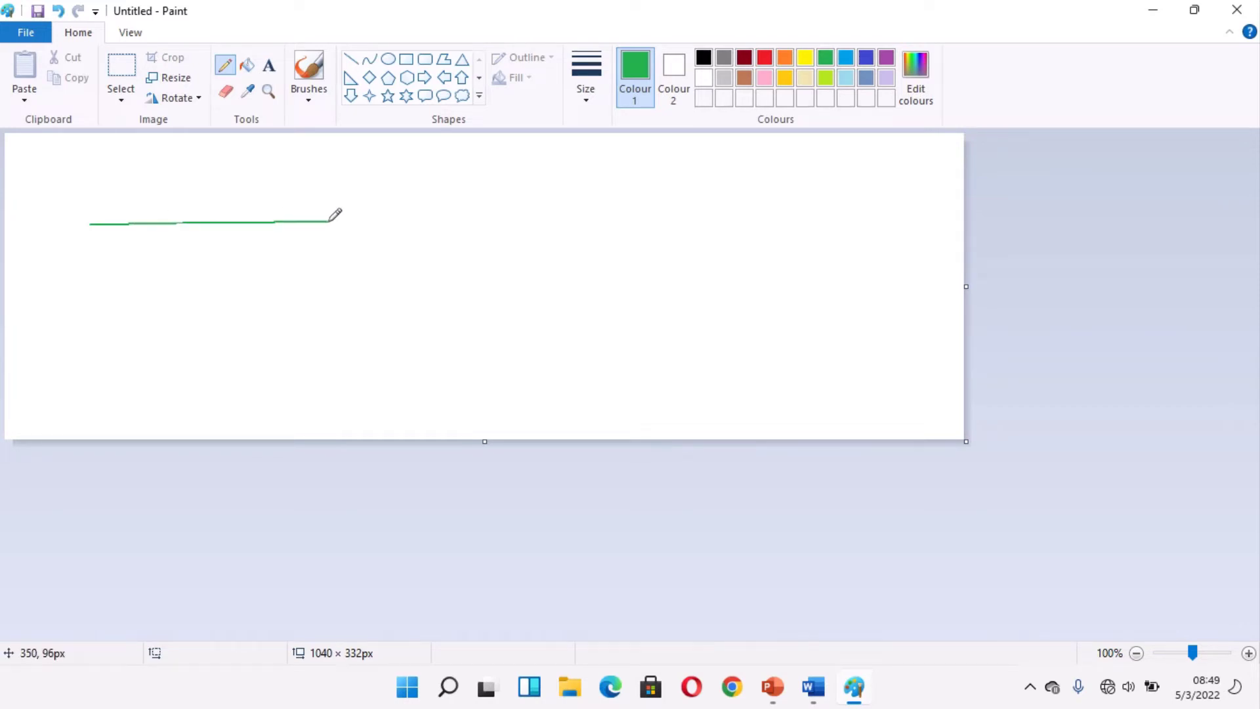
pyautogui.moveTo(382, 187); pyautogui.dragTo(380, 358)
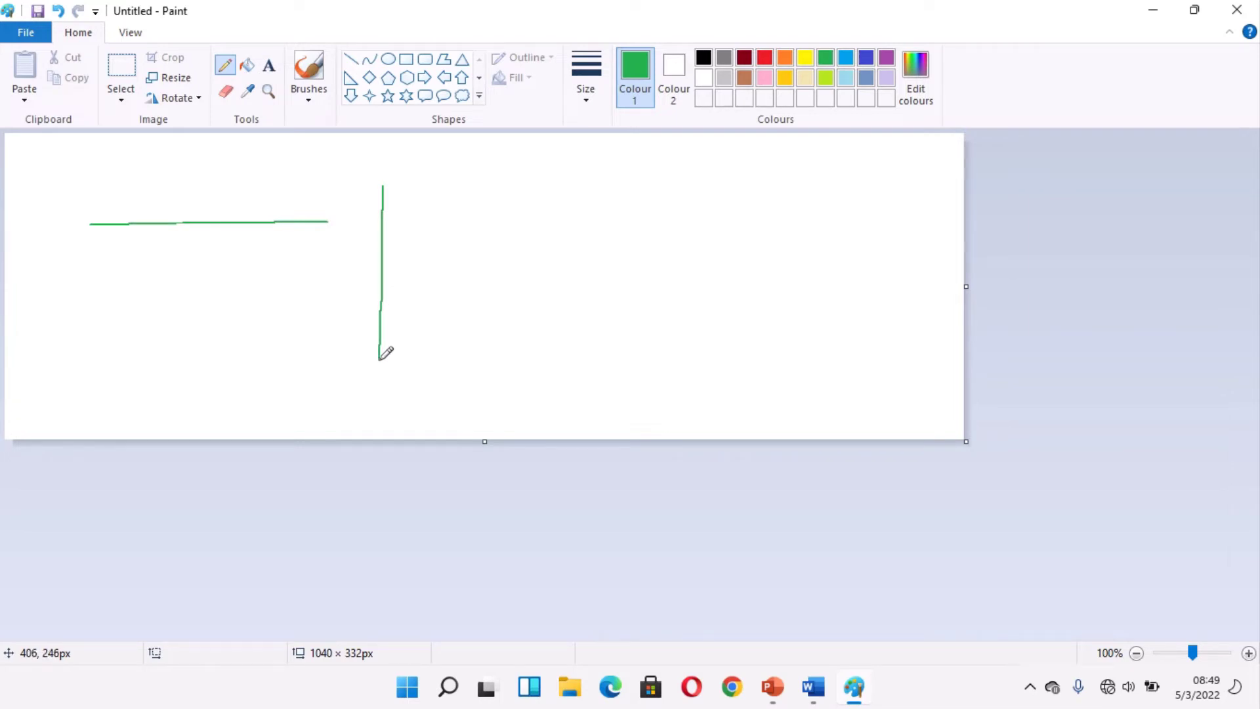
# Draw a red horizontal line about 296 px long and a vertical one about 142 px with the Line tool at second-thinnest size
pyautogui.click(352, 61)
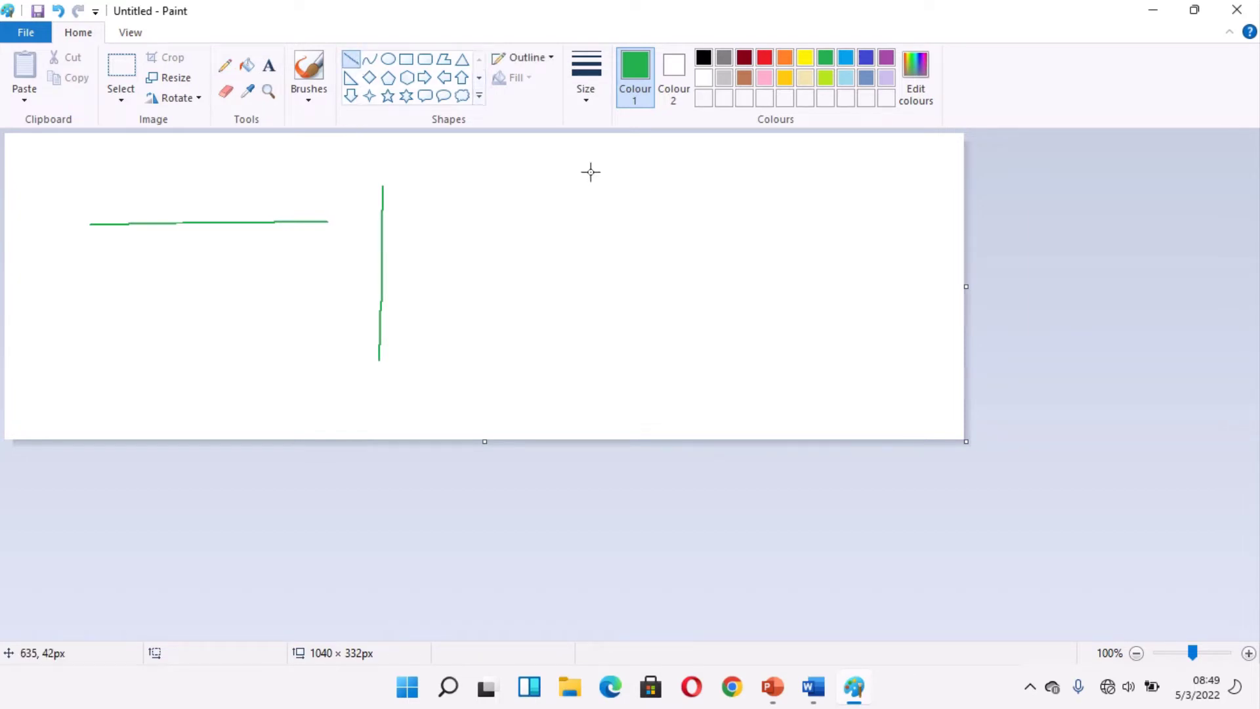
pyautogui.click(586, 93)
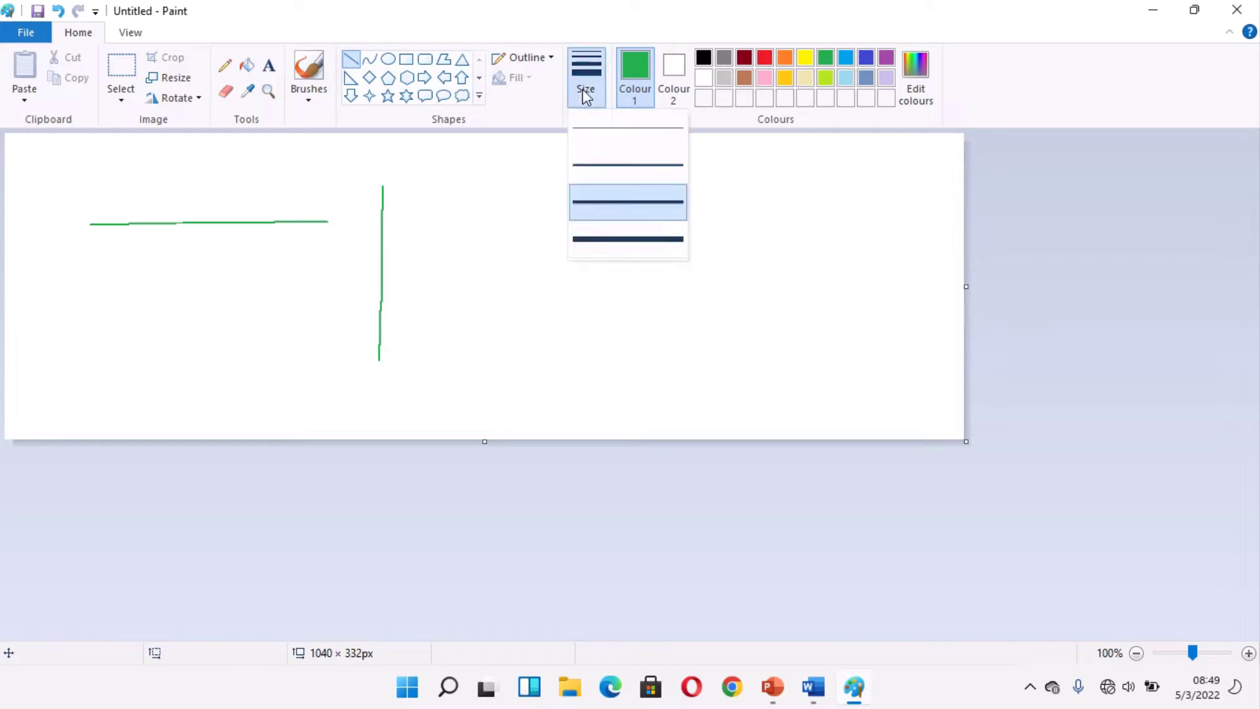
pyautogui.click(605, 165)
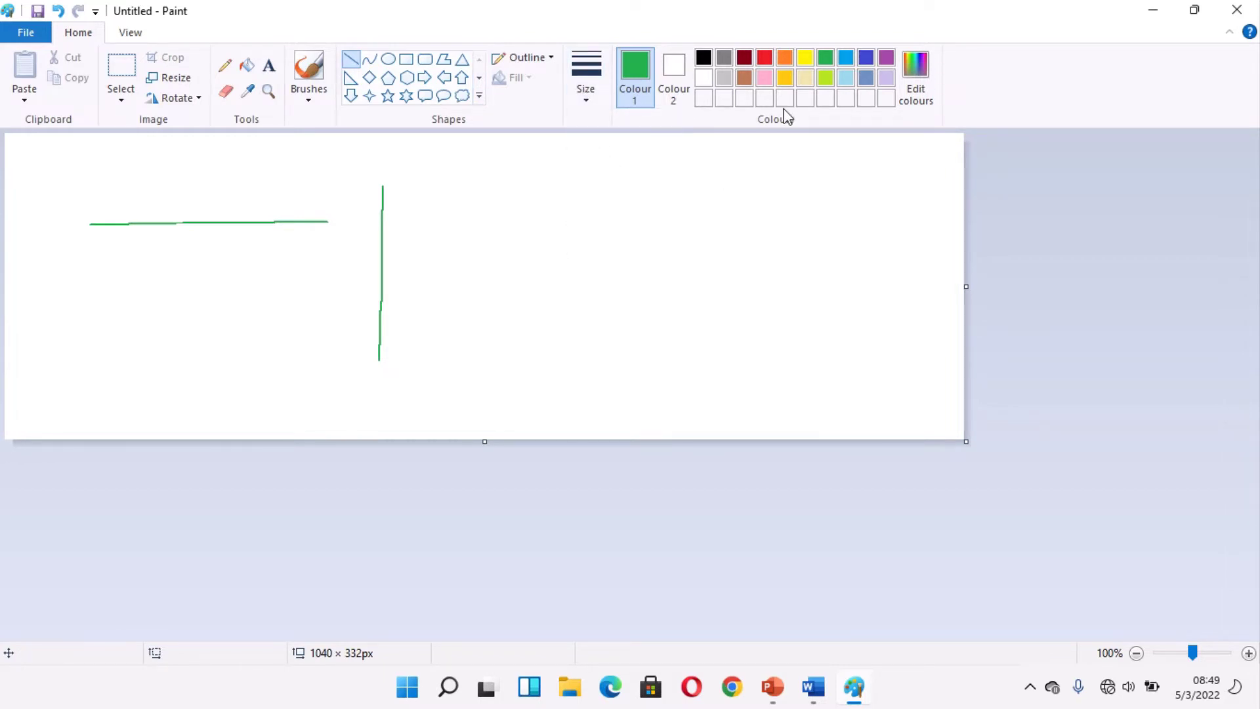
pyautogui.click(764, 59)
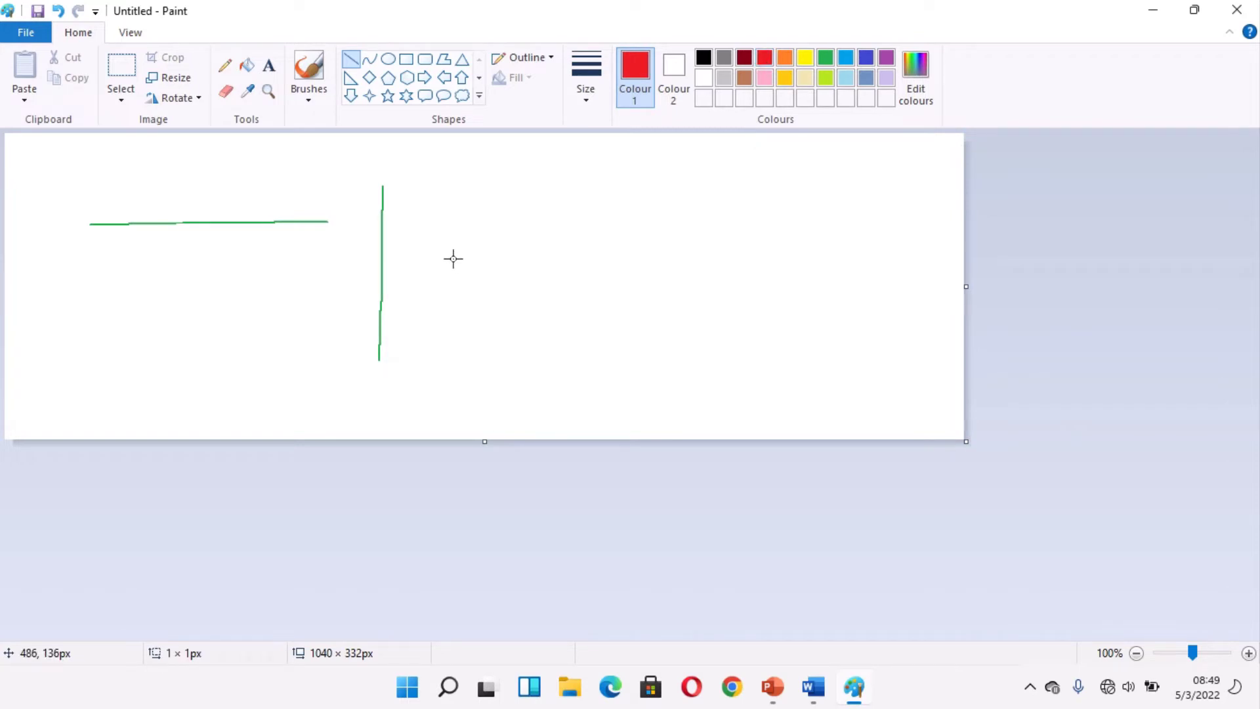
pyautogui.moveTo(453, 258); pyautogui.dragTo(725, 259)
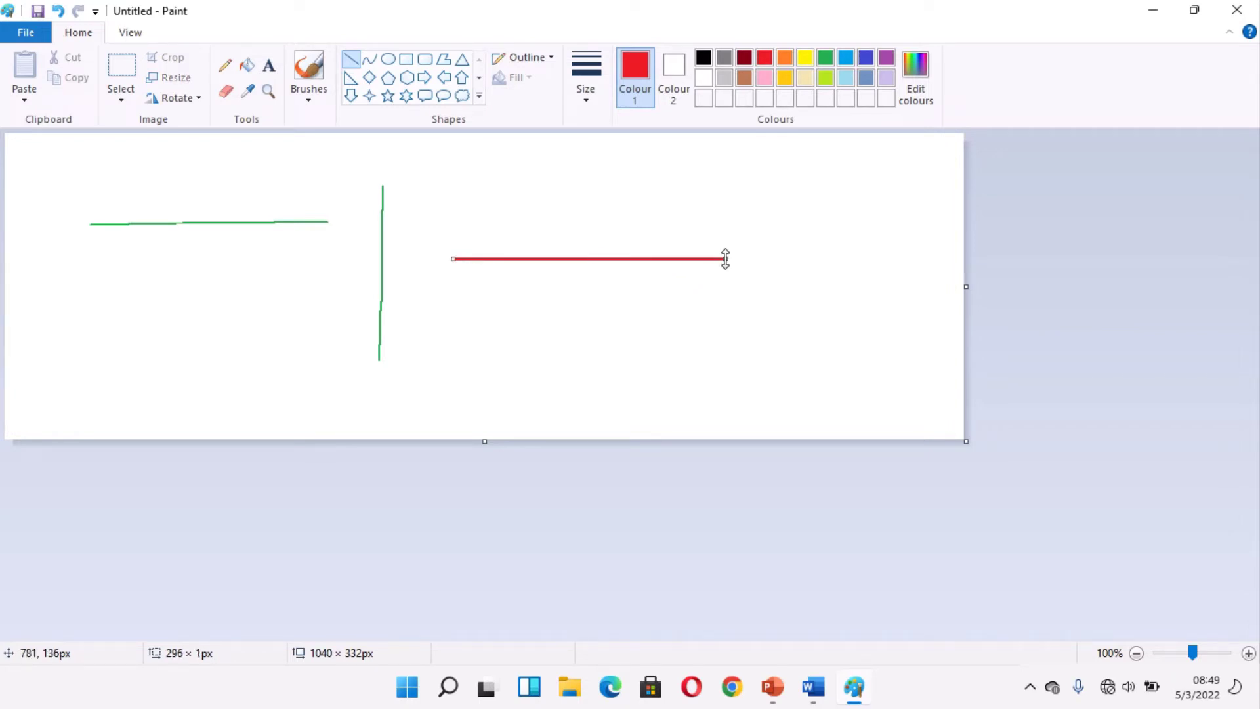
pyautogui.click(416, 188)
pyautogui.moveTo(416, 188); pyautogui.dragTo(416, 318)
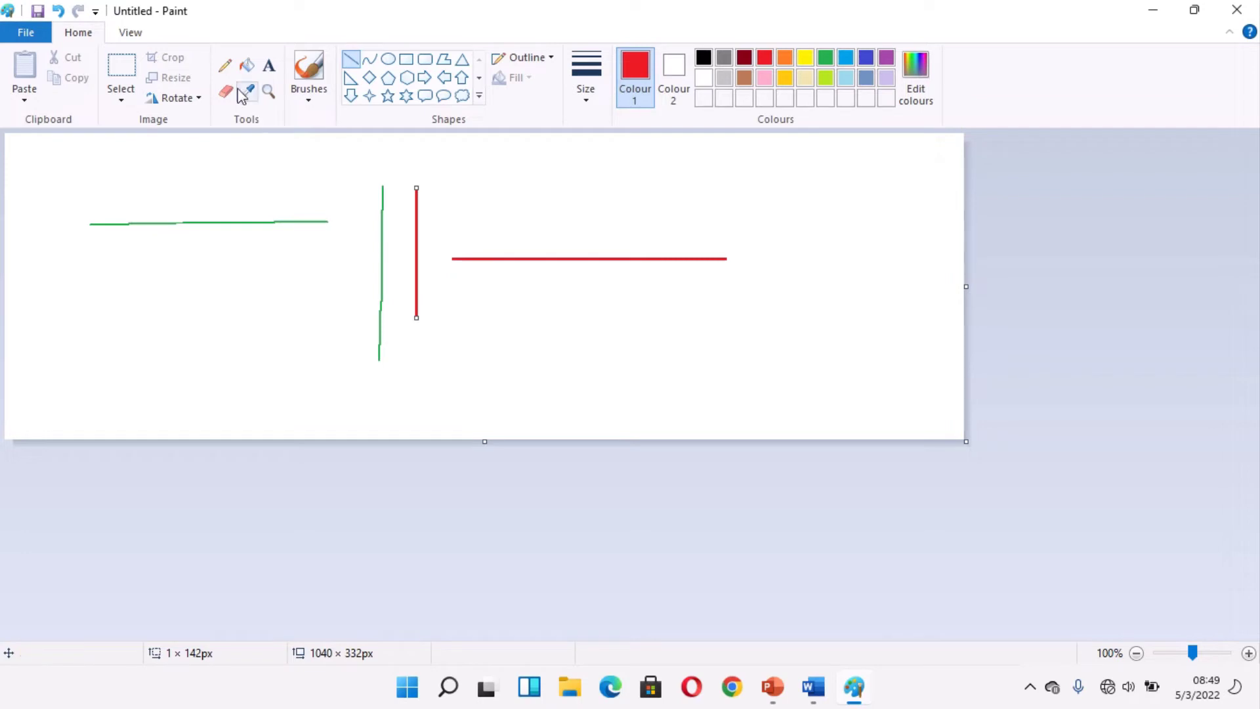
# Draw a red freehand wavy curve with the Pencil, running across the green and red lines
pyautogui.click(225, 68)
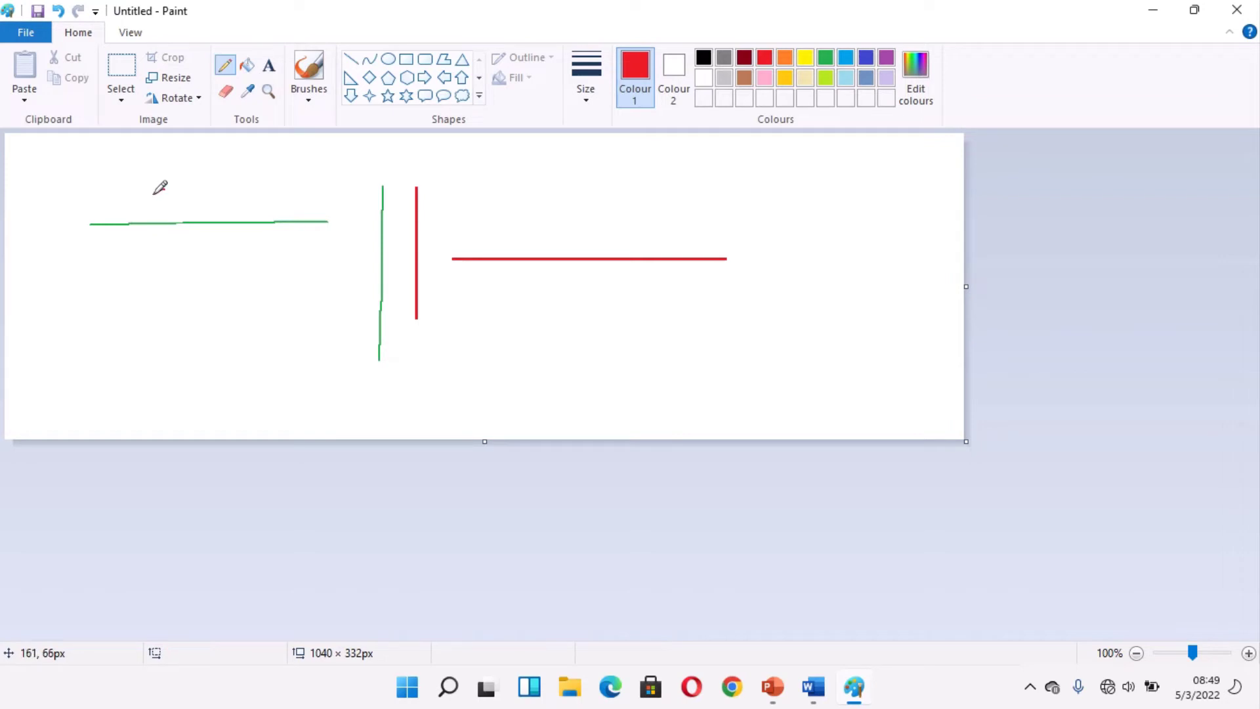
pyautogui.moveTo(164, 190)
pyautogui.mouseDown()
pyautogui.moveTo(127, 224)
pyautogui.moveTo(122, 260)
pyautogui.moveTo(141, 307)
pyautogui.moveTo(172, 328)
pyautogui.moveTo(221, 335)
pyautogui.moveTo(347, 265)
pyautogui.moveTo(410, 261)
pyautogui.moveTo(468, 300)
pyautogui.moveTo(517, 369)
pyautogui.moveTo(560, 390)
pyautogui.moveTo(631, 371)
pyautogui.moveTo(693, 259)
pyautogui.mouseUp()
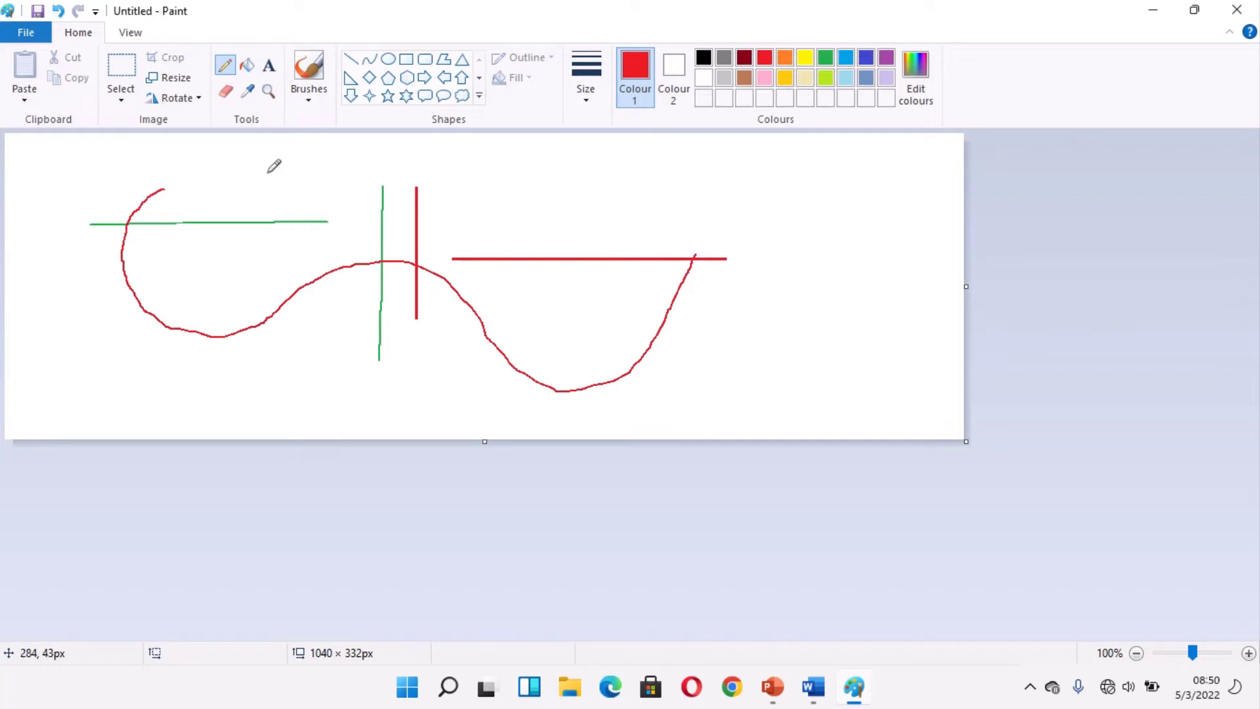
# Draw a red curve about 469 px wide near the canvas's upper edge with the Curve tool, bending its middle downward
pyautogui.click(371, 65)
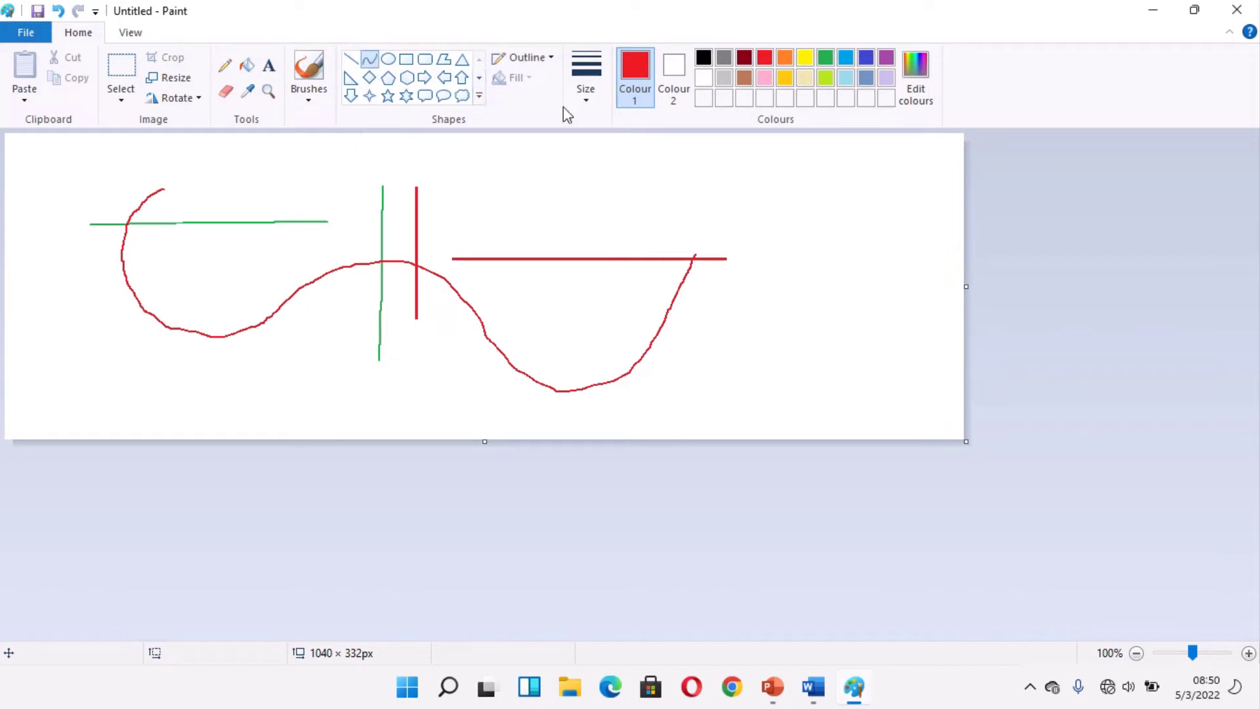
pyautogui.click(594, 97)
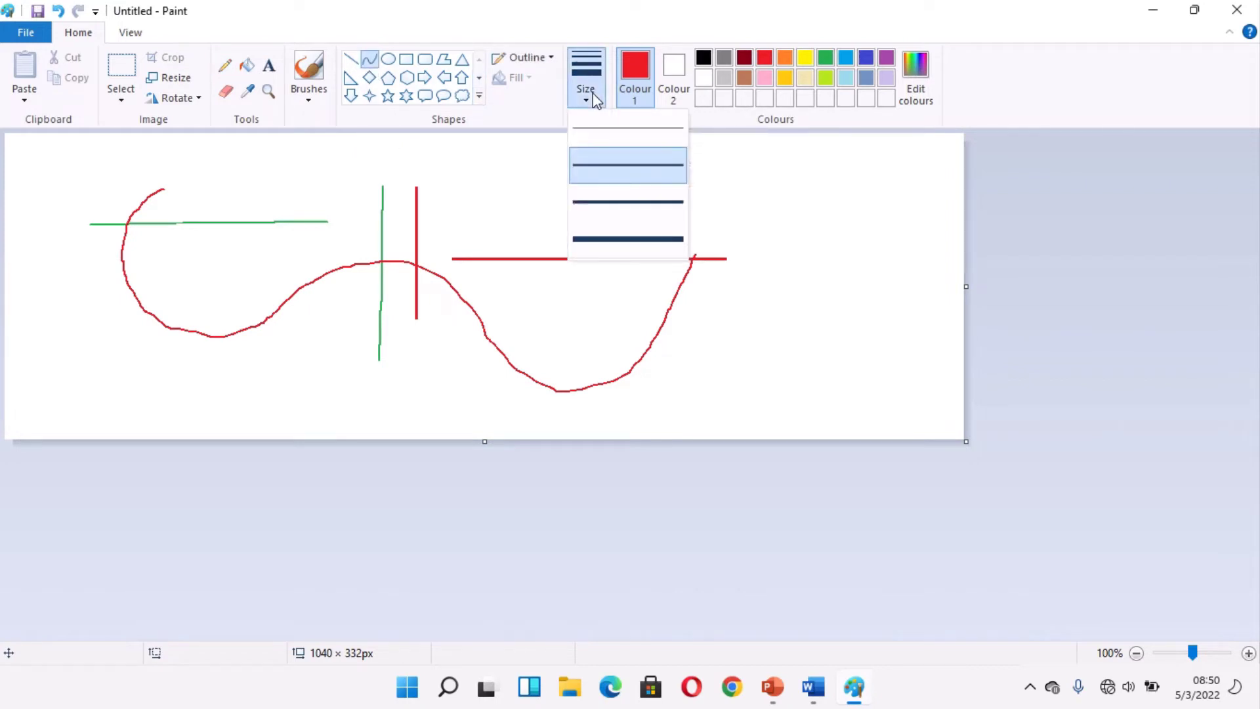
pyautogui.click(755, 65)
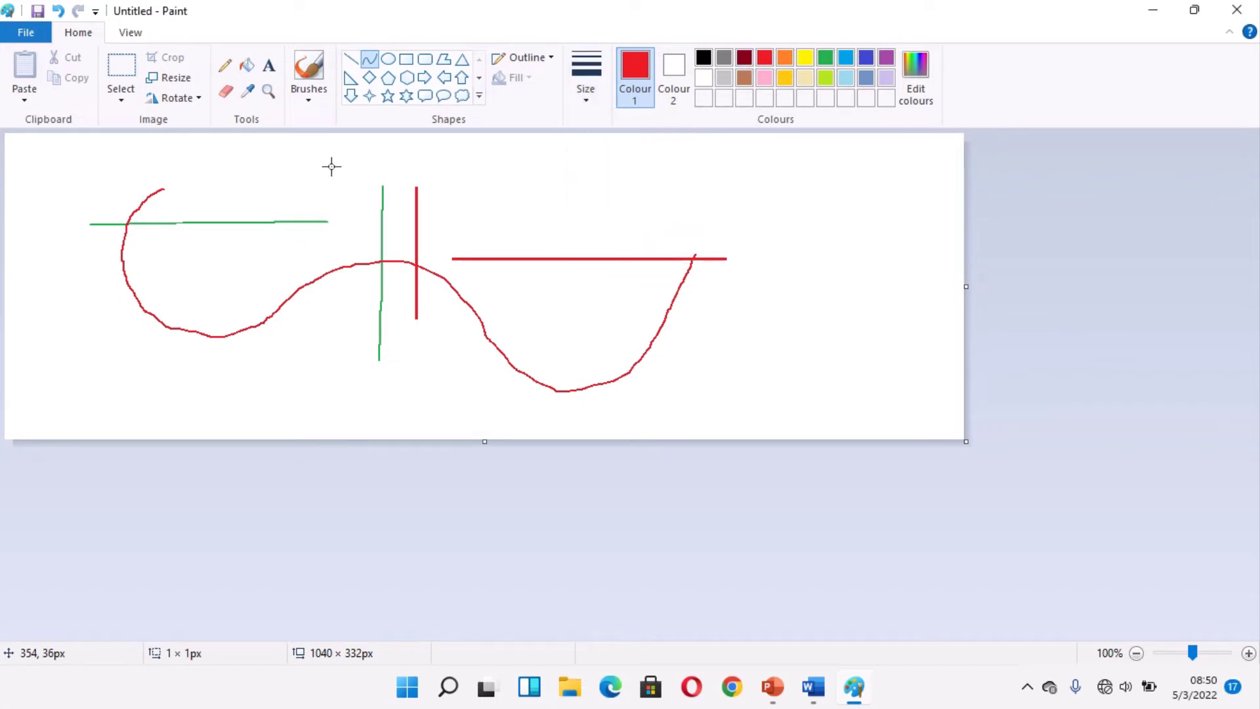
pyautogui.moveTo(331, 166); pyautogui.dragTo(764, 166)
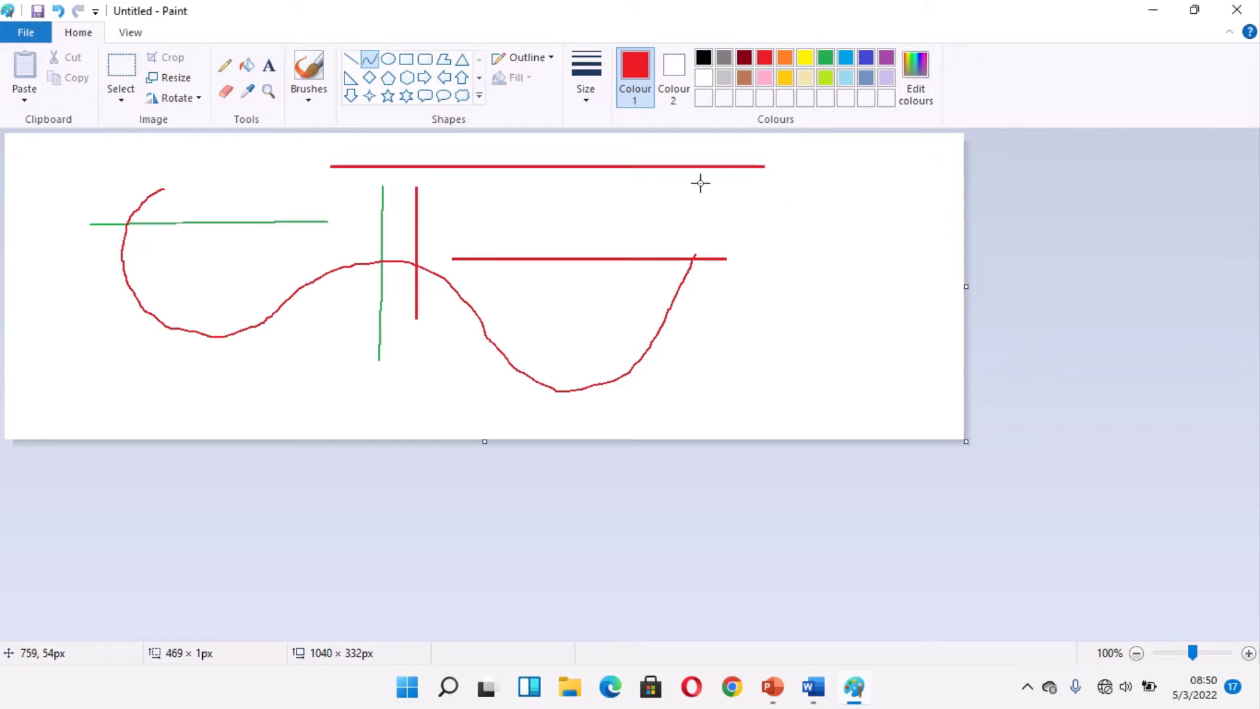
pyautogui.click(555, 294)
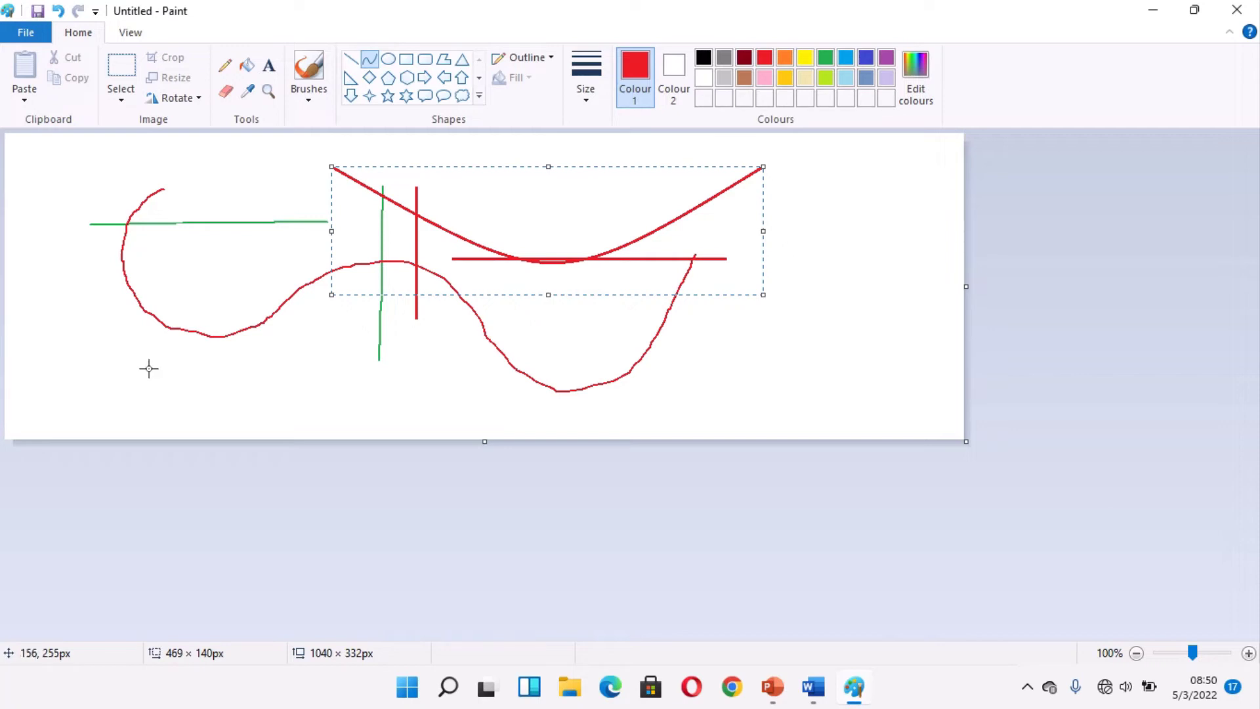
# Draw a second red curve about 581 px wide bent upward, plus an unbent diagonal line spanning about 192 × 78 px
pyautogui.click(98, 357)
pyautogui.moveTo(98, 357); pyautogui.dragTo(632, 359)
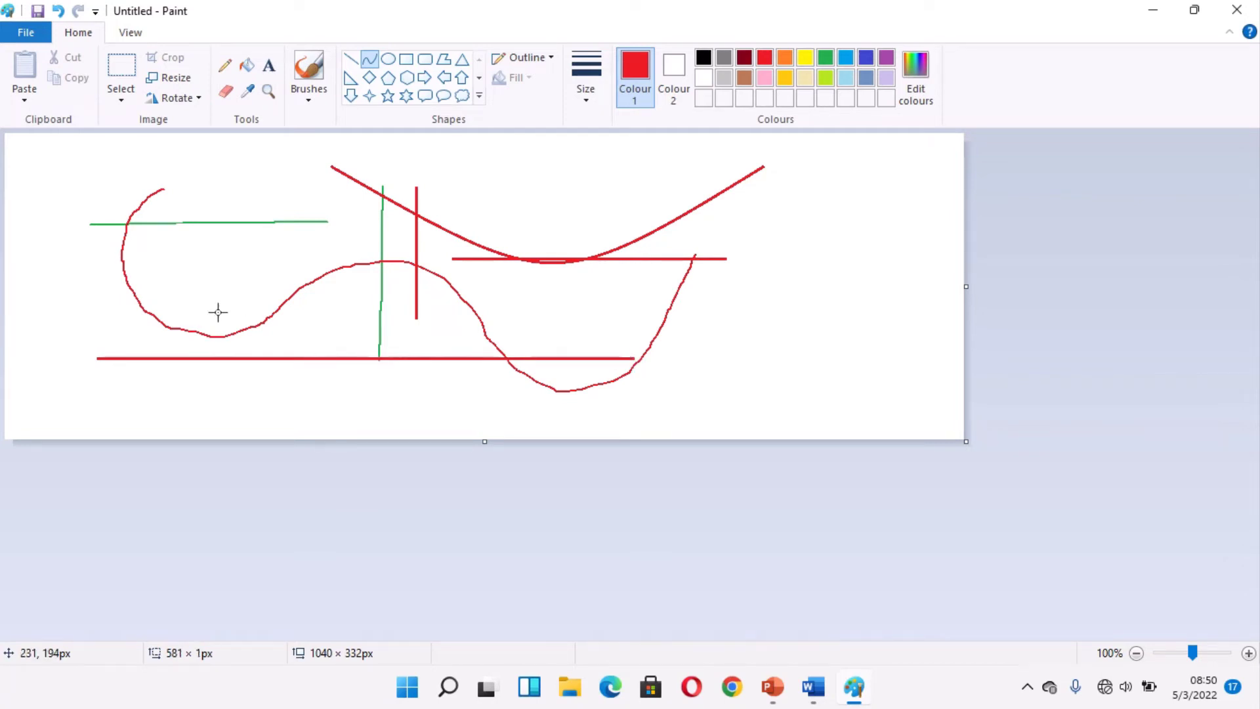
pyautogui.click(181, 188)
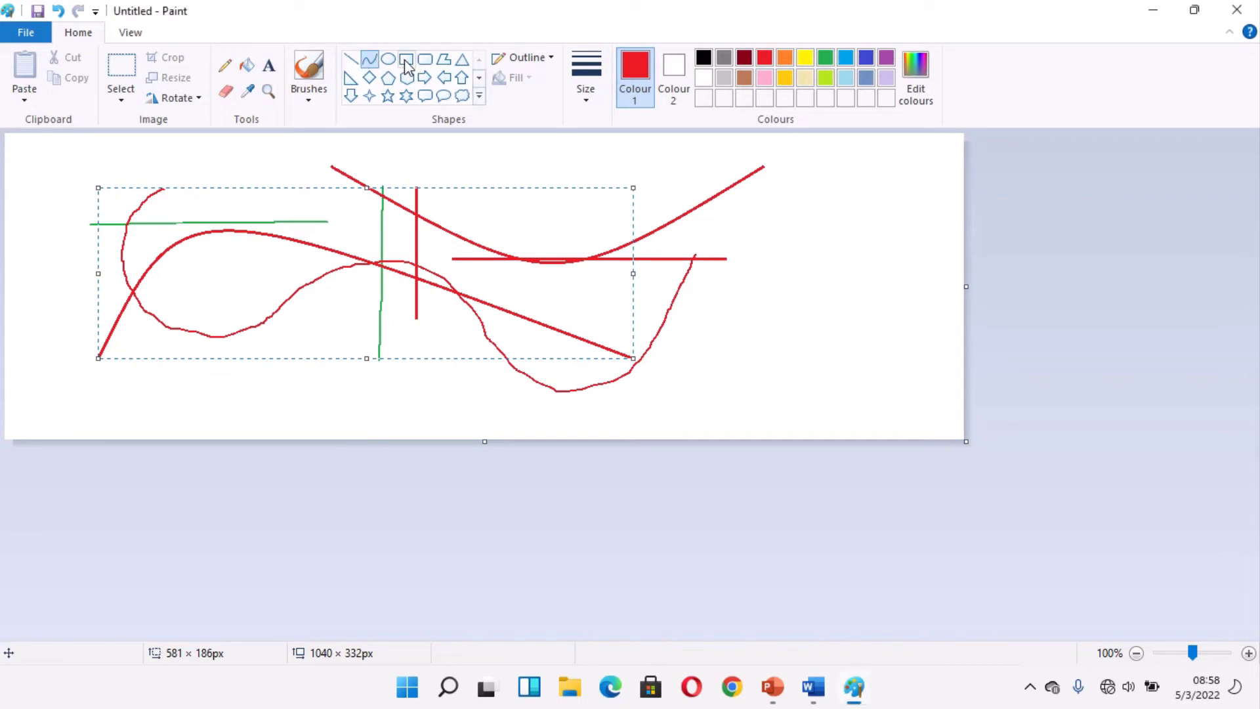
pyautogui.click(579, 170)
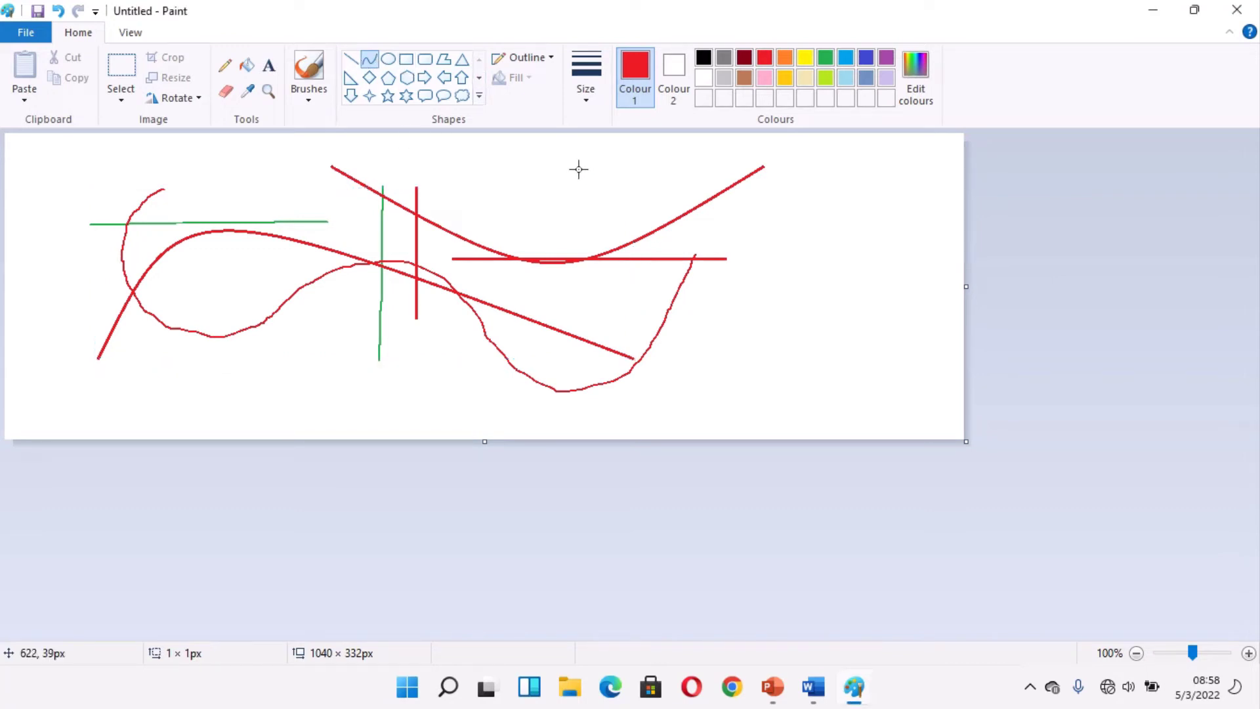
pyautogui.moveTo(579, 169); pyautogui.dragTo(755, 240)
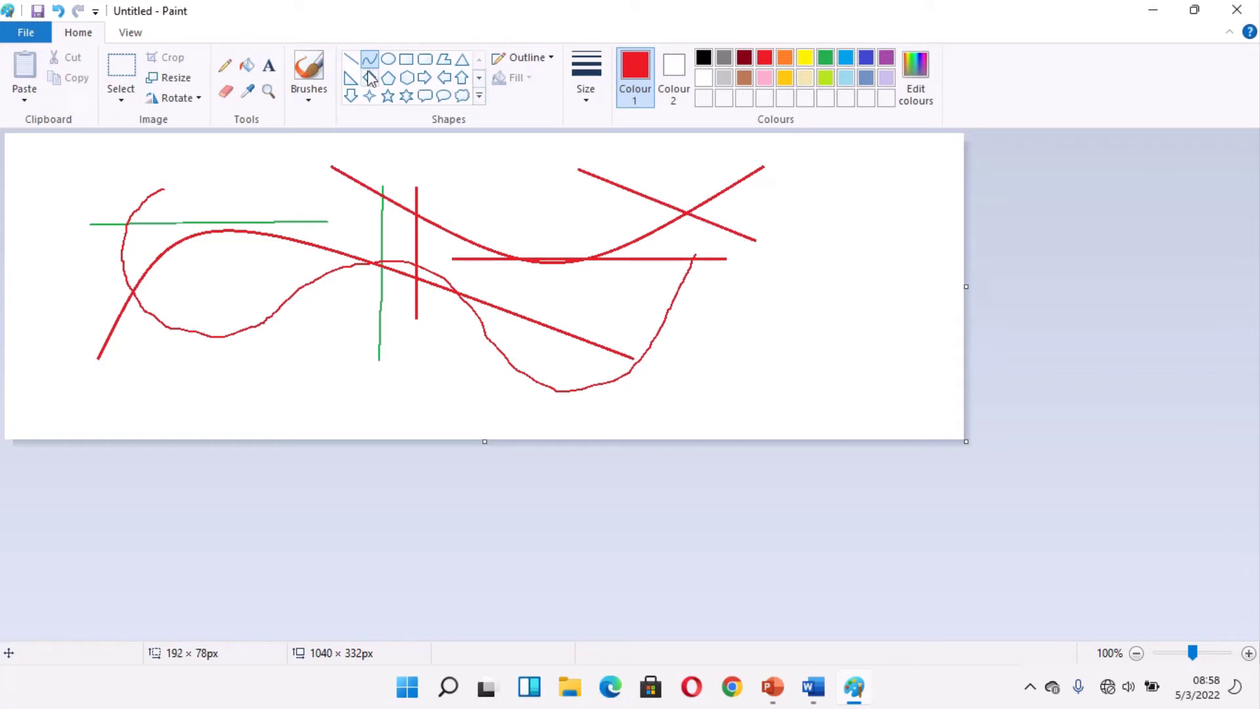
# Draw a red-outlined rectangle about 421 × 168 px over the right half of the canvas
pyautogui.click(408, 58)
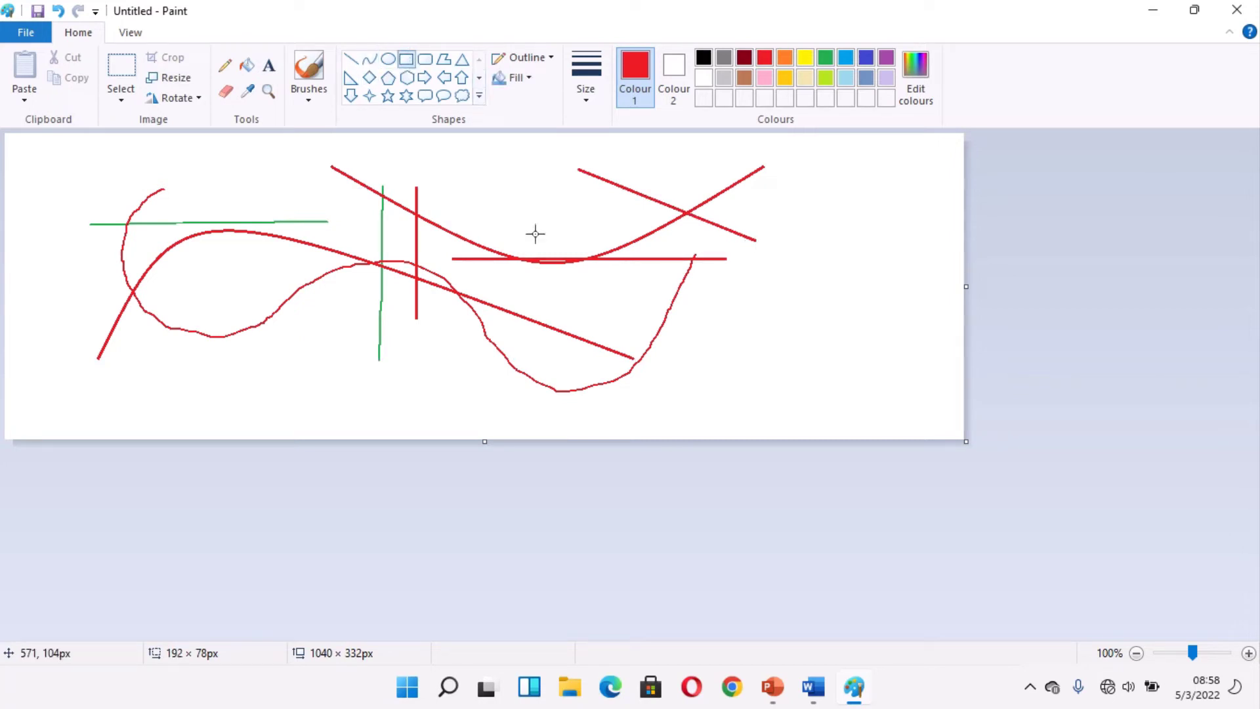
pyautogui.moveTo(522, 196); pyautogui.dragTo(910, 350)
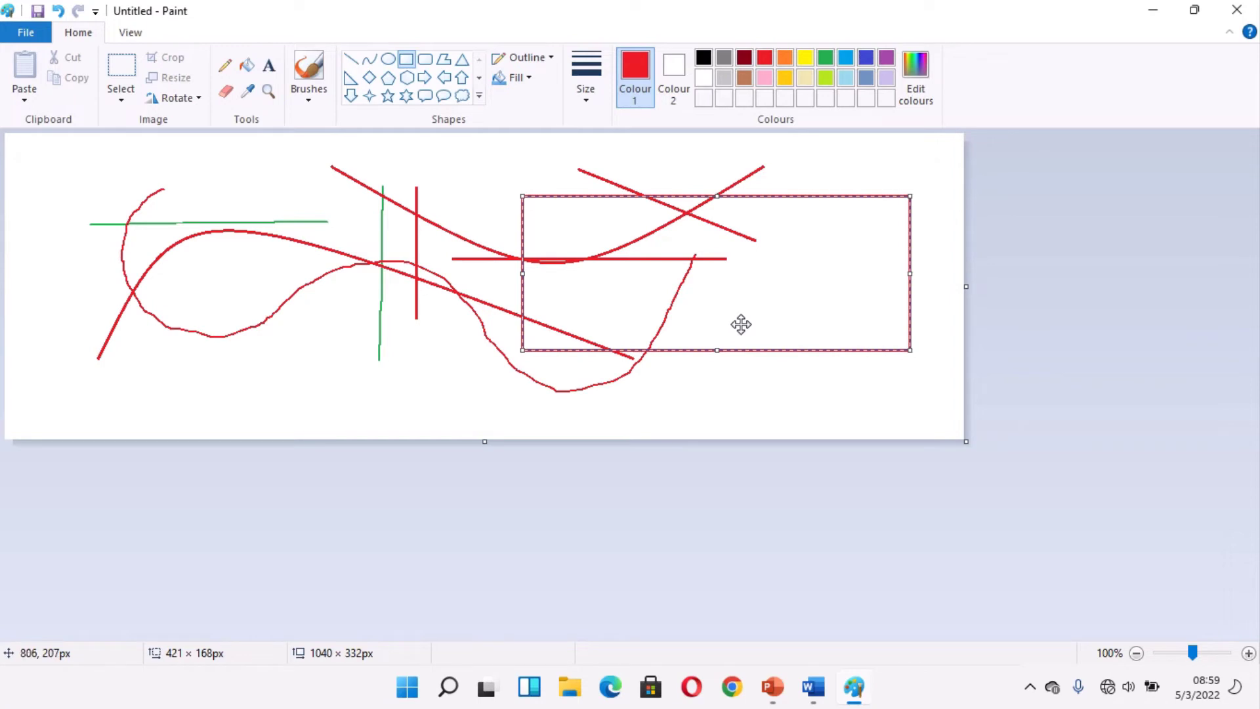
# Give the rectangle a solid colour fill, trying lime before settling on dark red
pyautogui.click(671, 72)
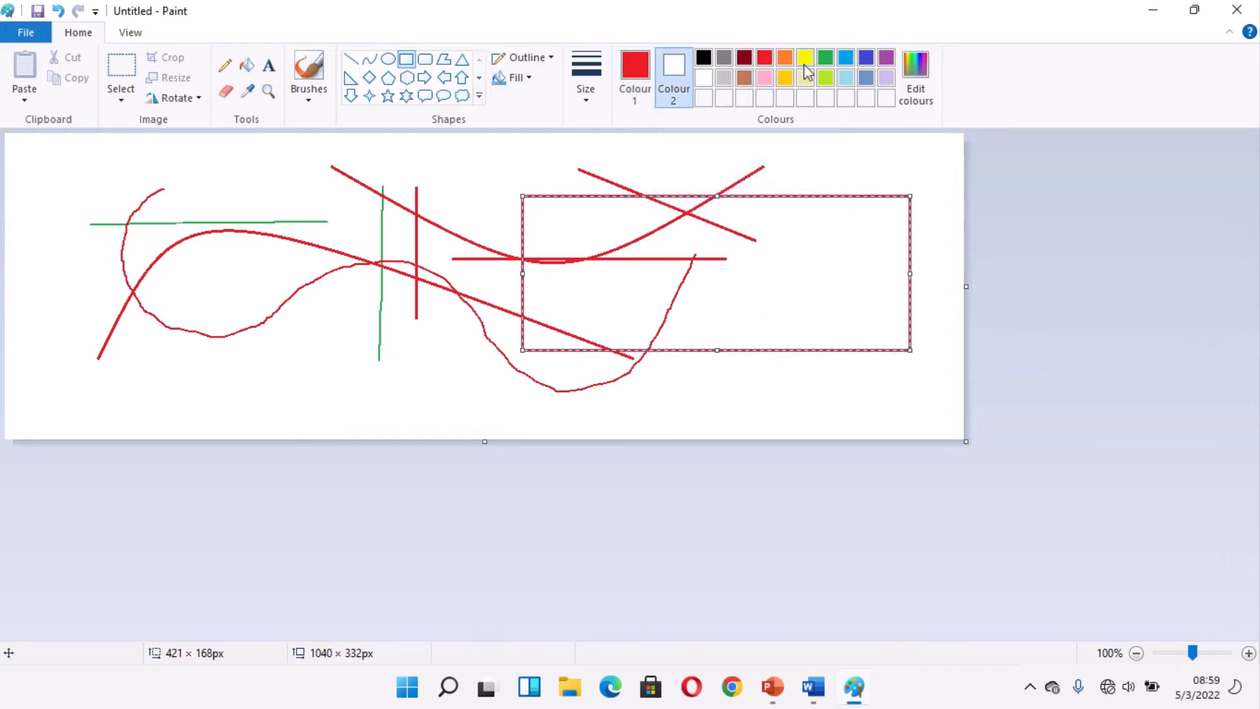
pyautogui.click(824, 79)
pyautogui.click(525, 80)
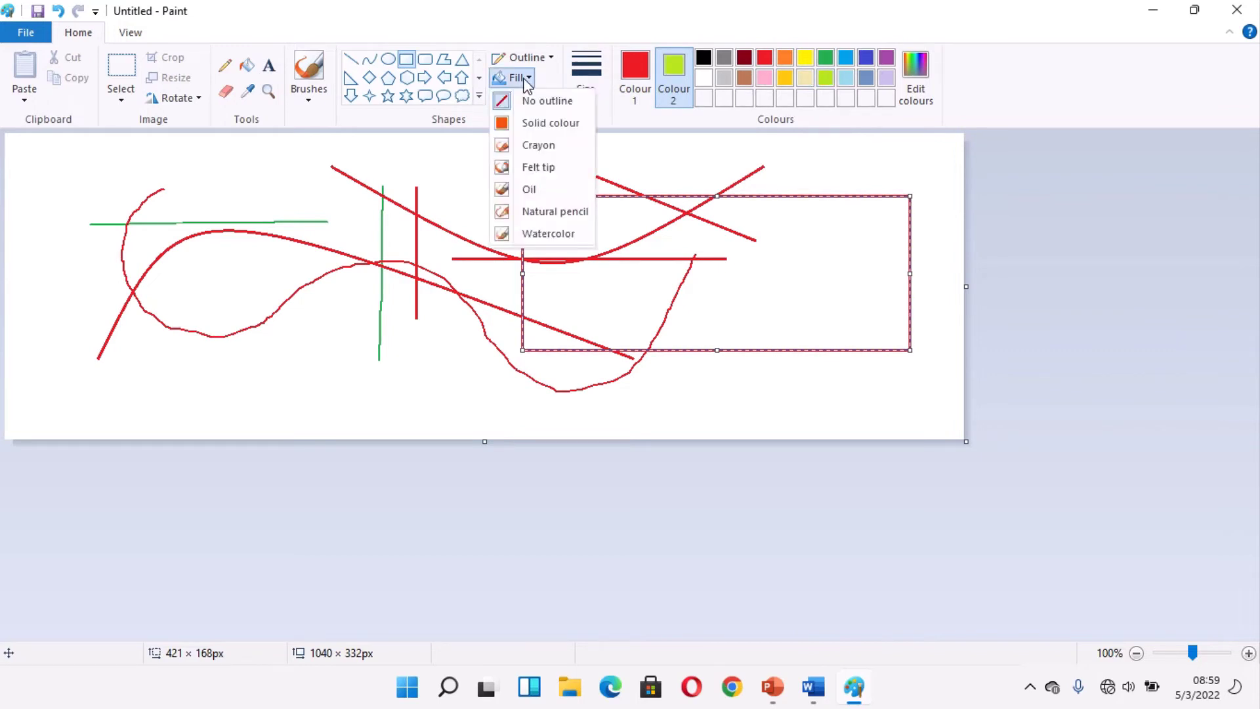
pyautogui.click(540, 124)
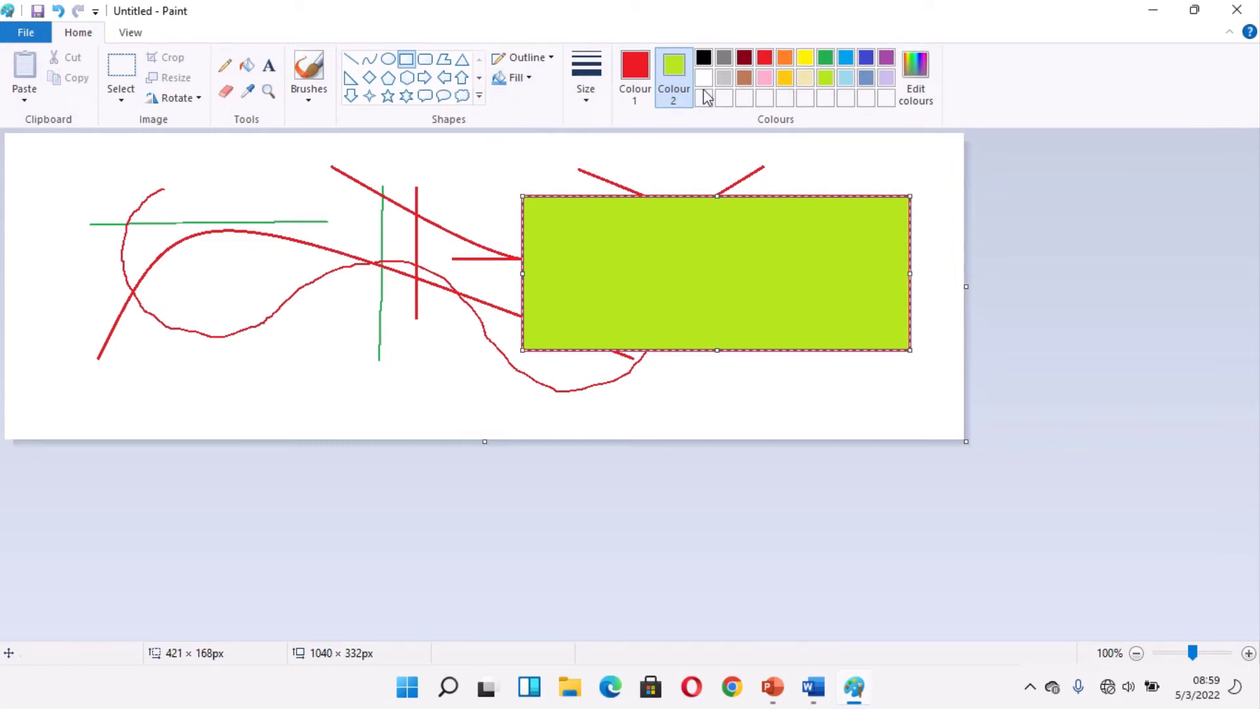
pyautogui.click(744, 58)
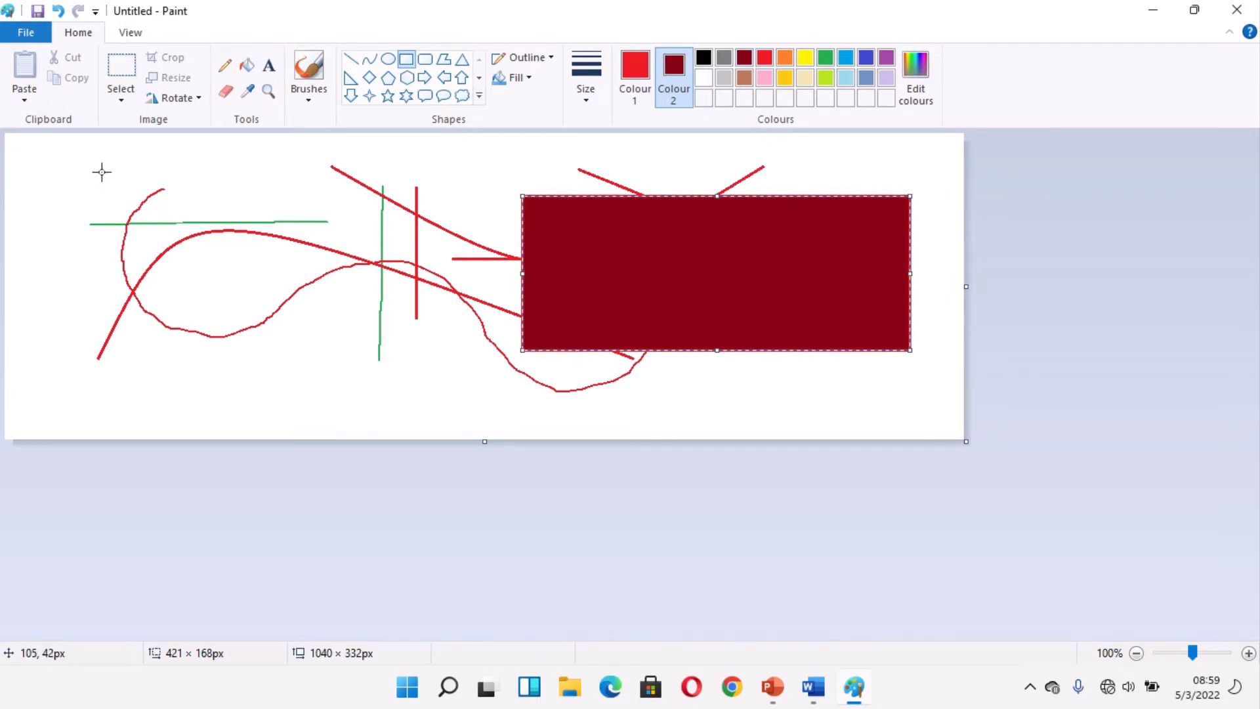
# Draw a dark red filled rectangle about 348 × 160 px on the canvas's left half, overlapped by a square about 263 × 263 px
pyautogui.moveTo(101, 172); pyautogui.dragTo(421, 321)
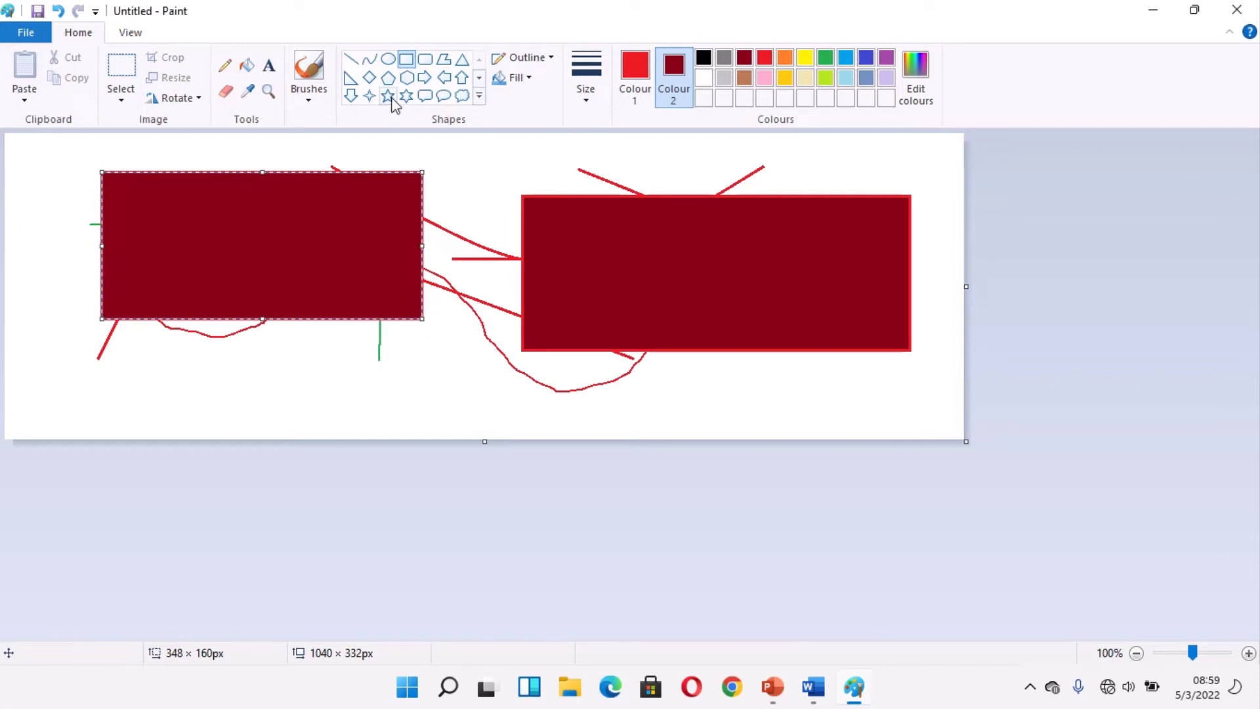
pyautogui.click(149, 147)
pyautogui.moveTo(149, 147); pyautogui.dragTo(624, 388)
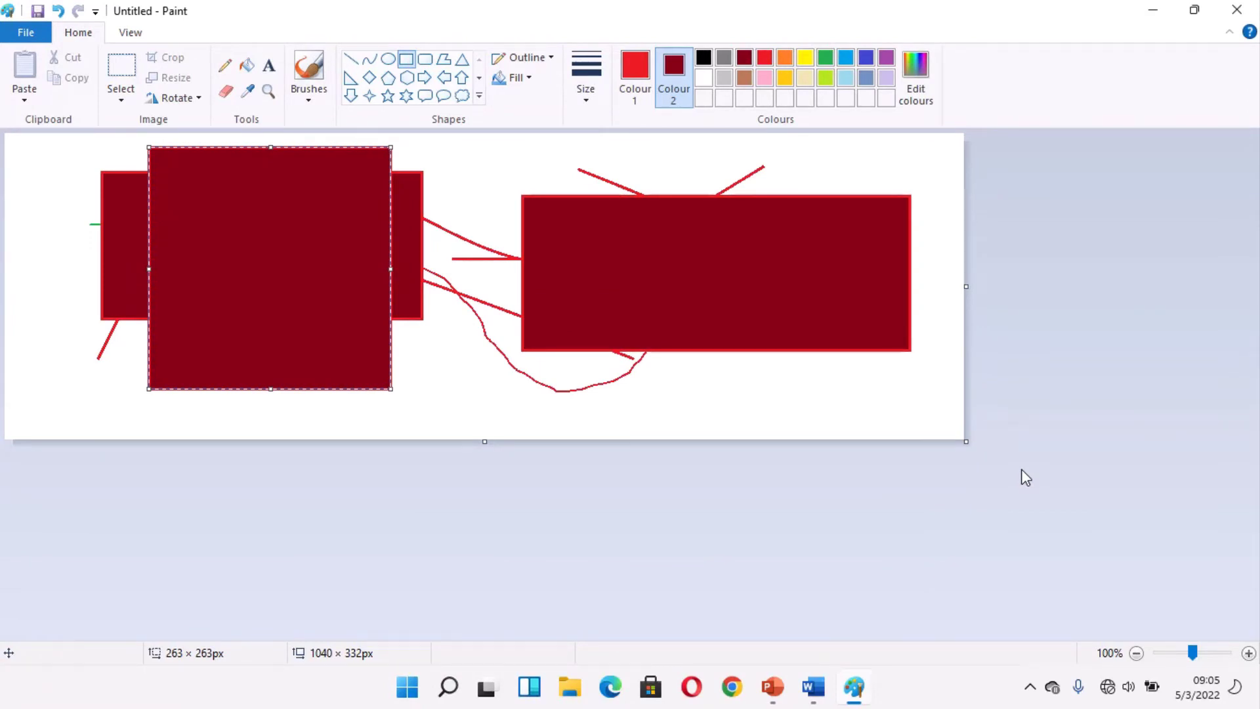
# Enlarge the canvas to about 1331 × 540 px
pyautogui.click(966, 441)
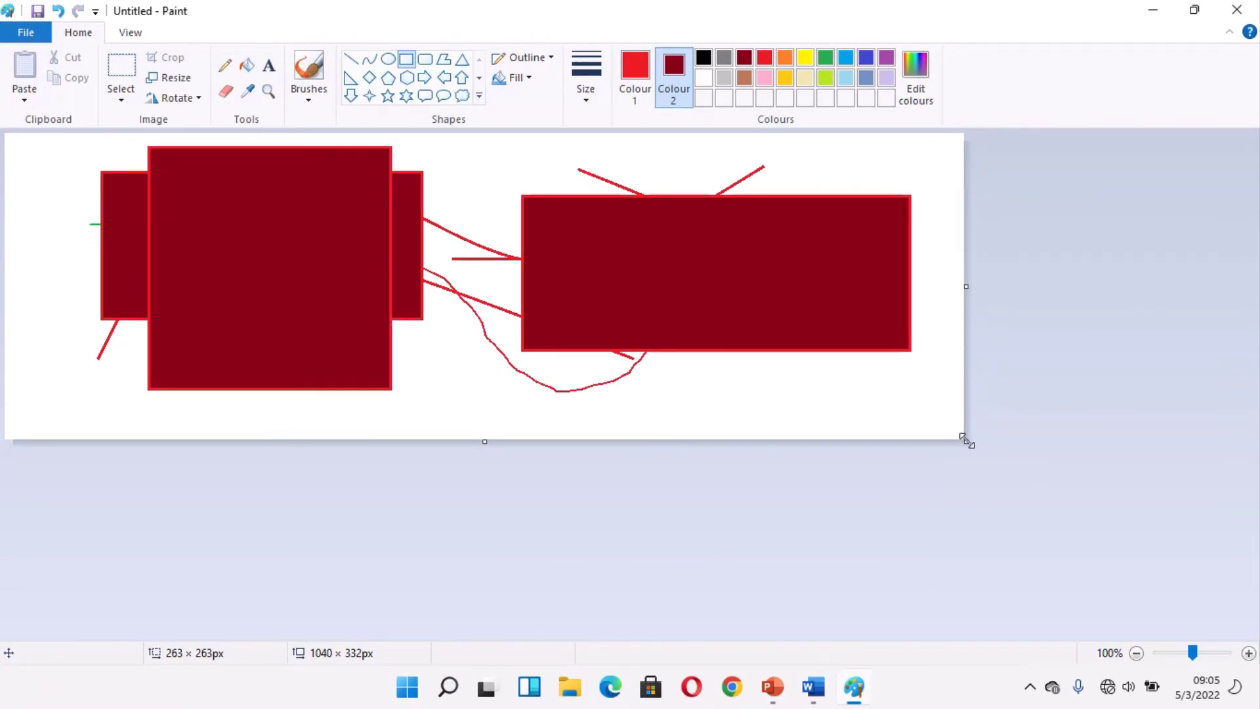
pyautogui.moveTo(966, 441); pyautogui.dragTo(1231, 632)
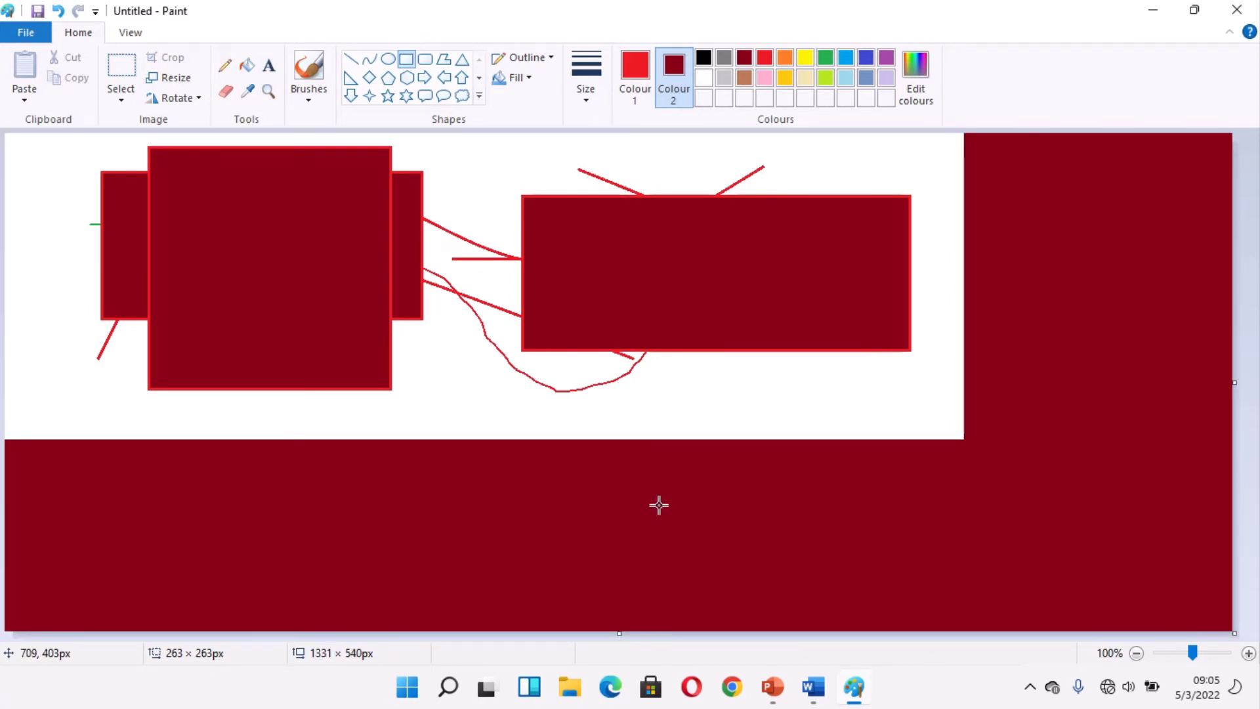
# Draw a lime-filled, red-outlined ellipse about 405 × 323 px over the right-hand rectangle, and another ellipse over the left-hand shapes
pyautogui.click(387, 61)
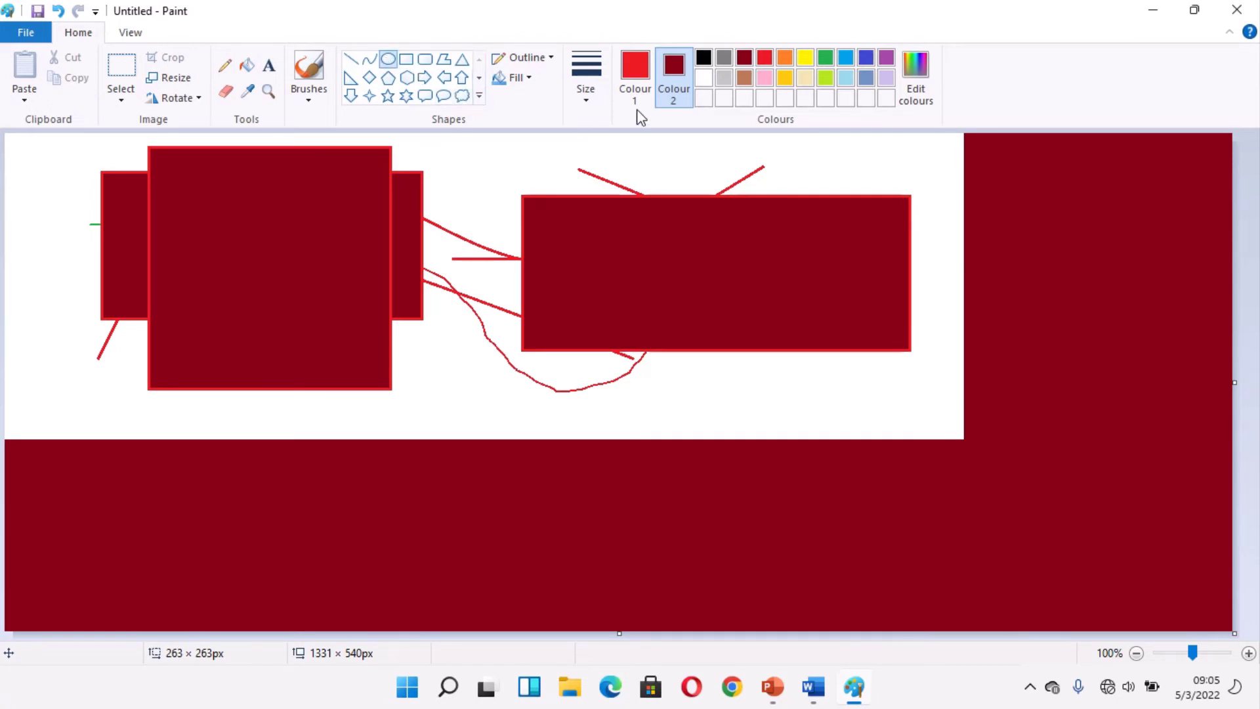
pyautogui.click(825, 77)
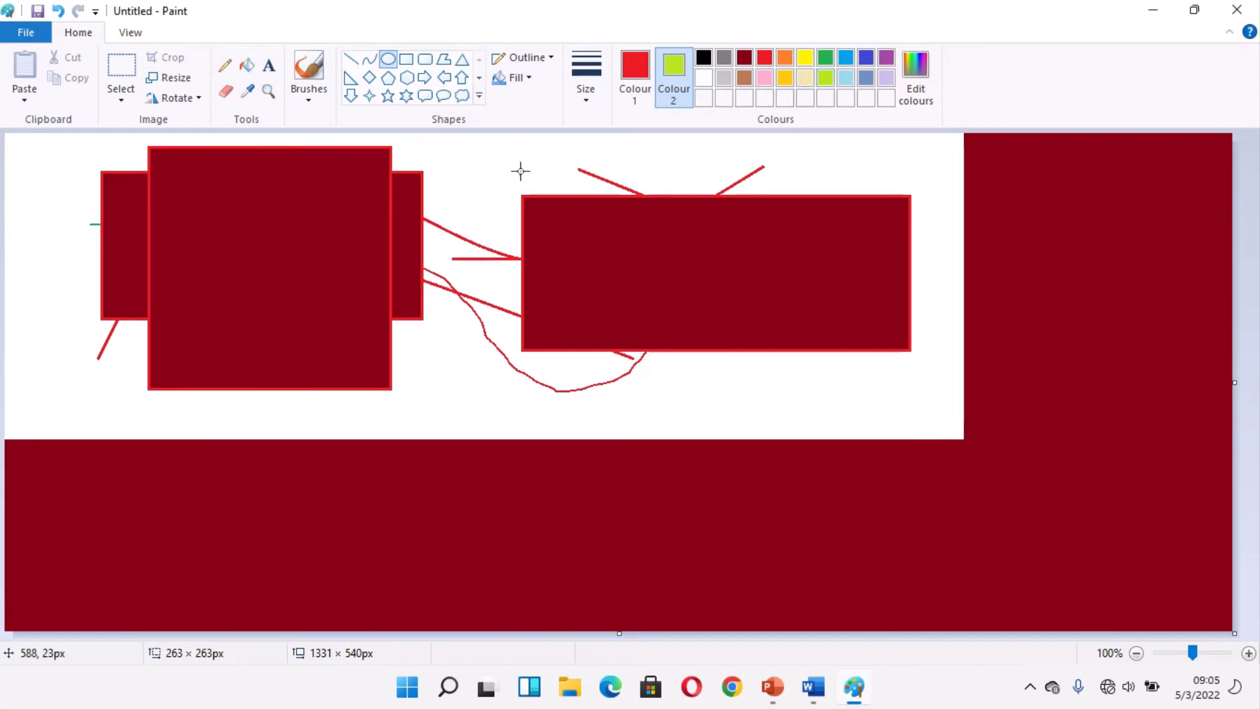
pyautogui.click(486, 164)
pyautogui.moveTo(486, 164); pyautogui.dragTo(776, 448)
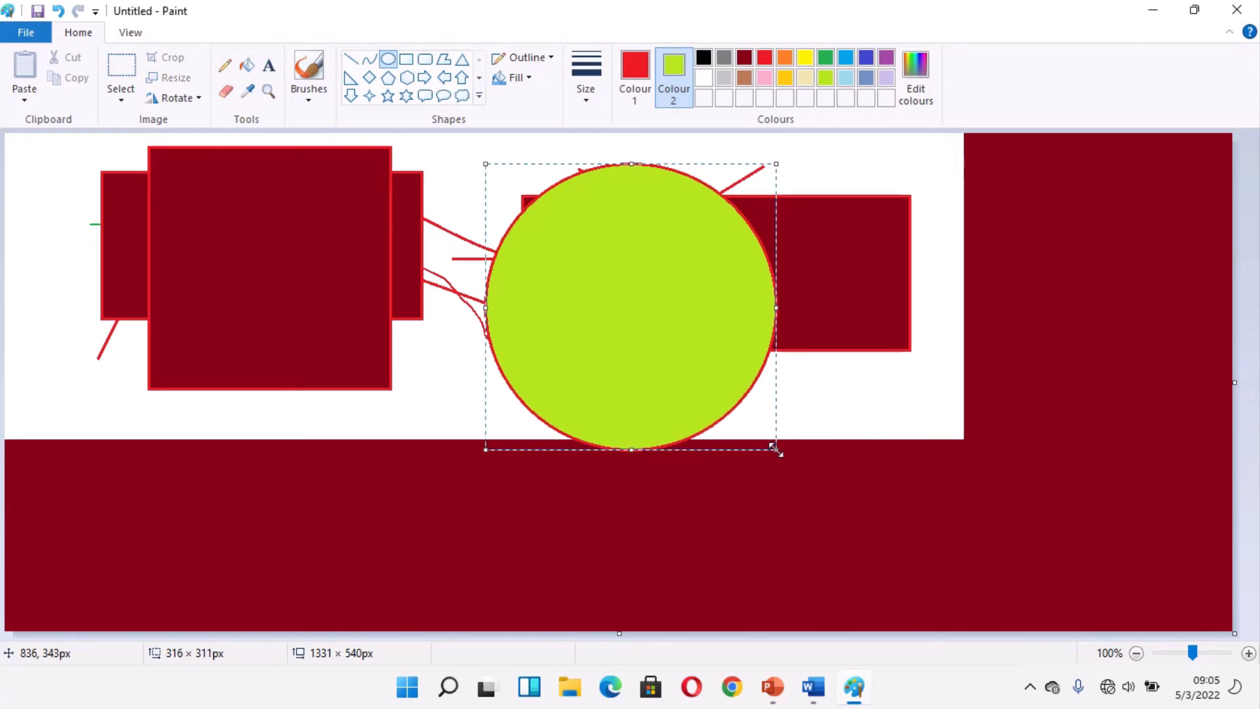
pyautogui.moveTo(776, 449); pyautogui.dragTo(858, 460)
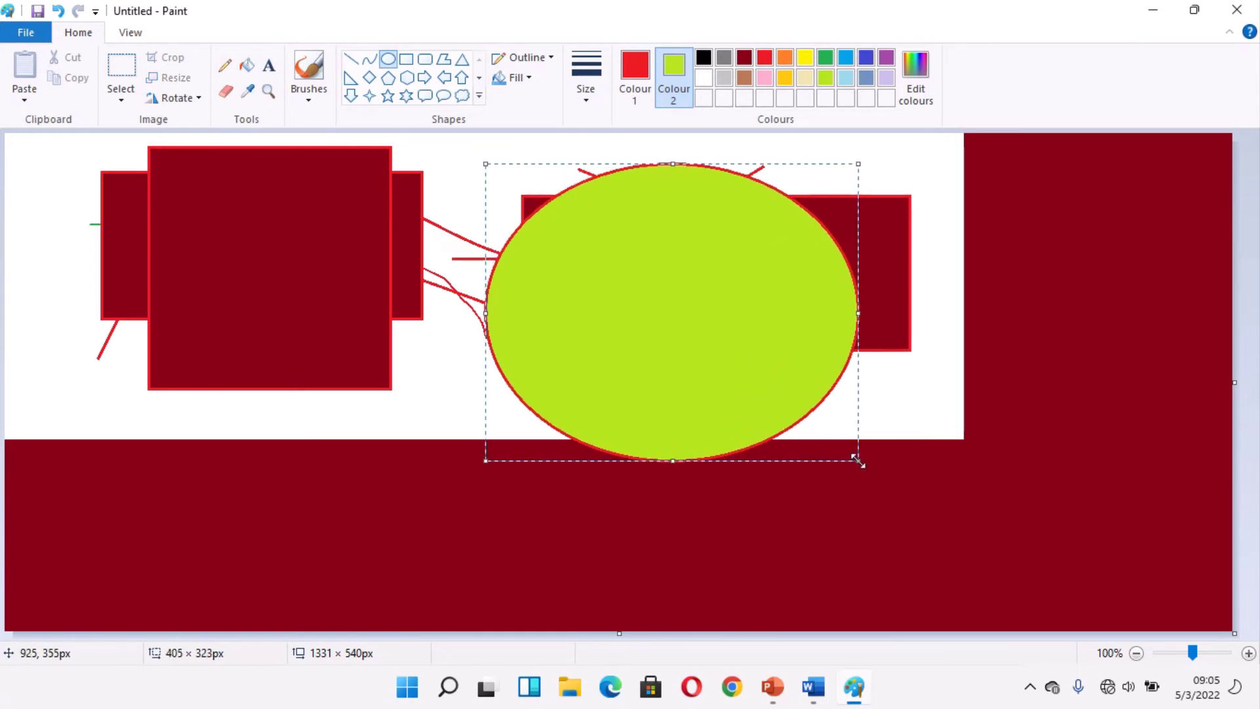
pyautogui.click(387, 60)
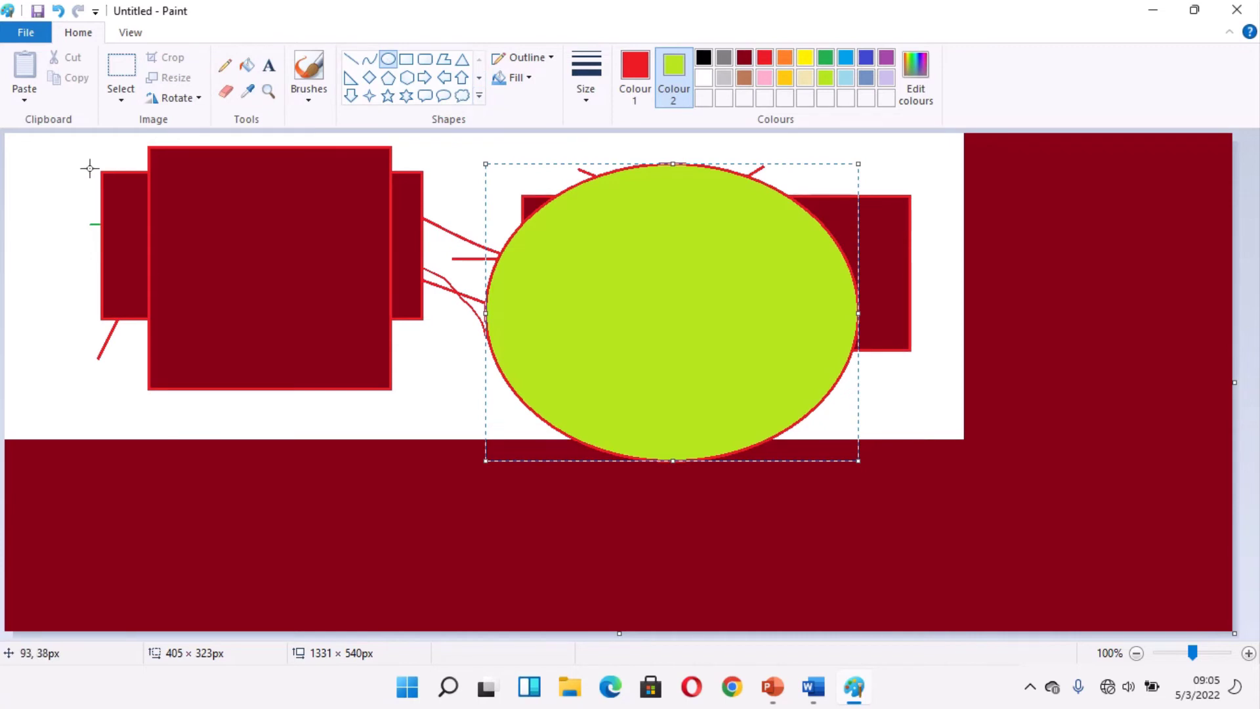
pyautogui.moveTo(90, 169); pyautogui.dragTo(352, 476)
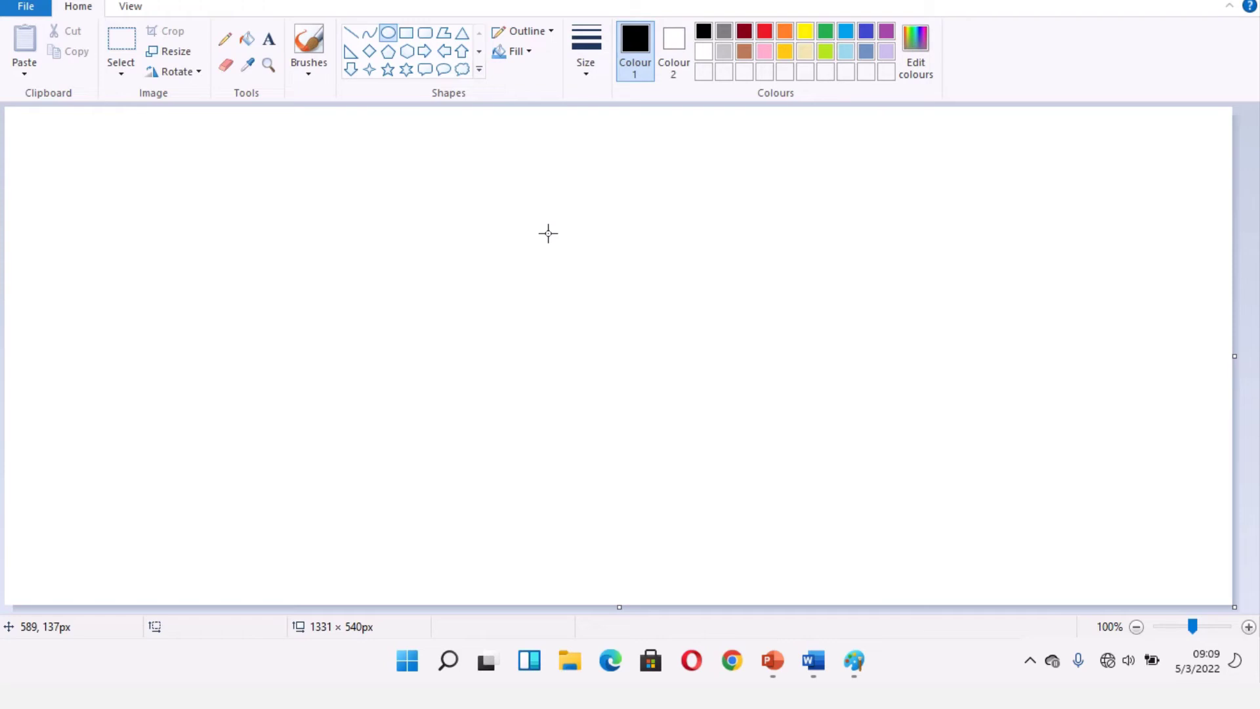
# Paint a thick indigo C-shaped curve on the canvas's left half with the second calligraphy brush
pyautogui.click(310, 76)
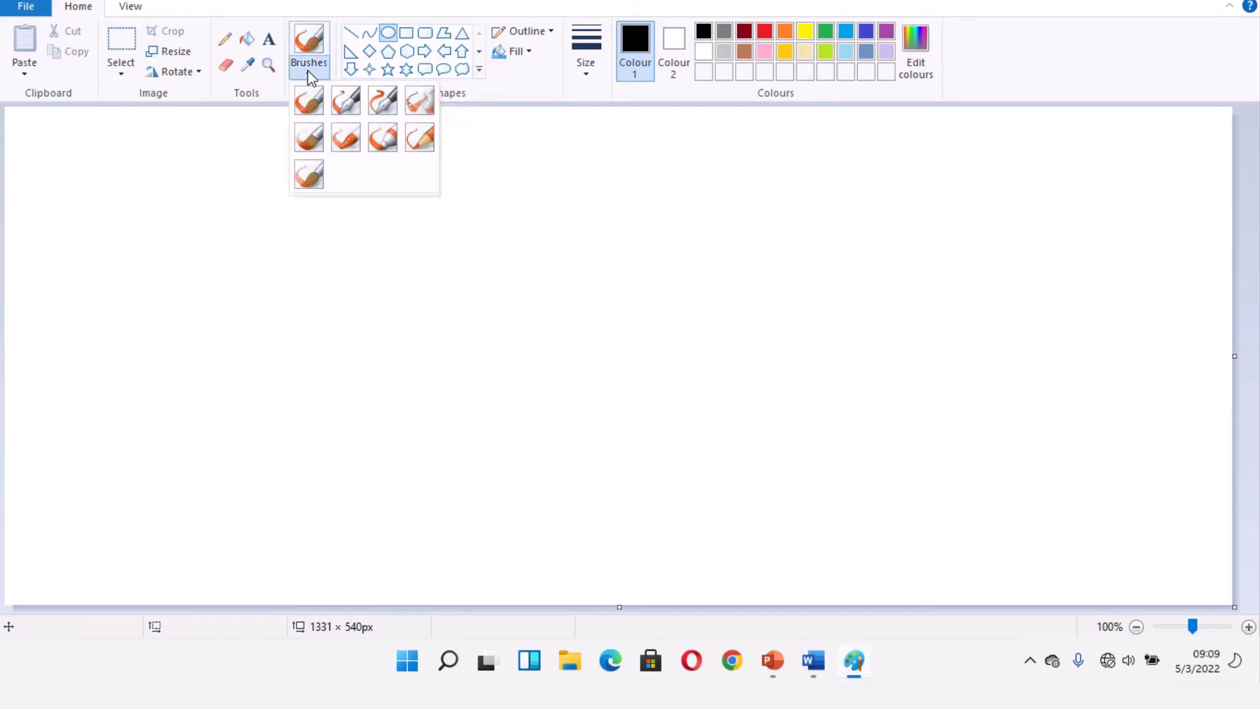
pyautogui.click(383, 105)
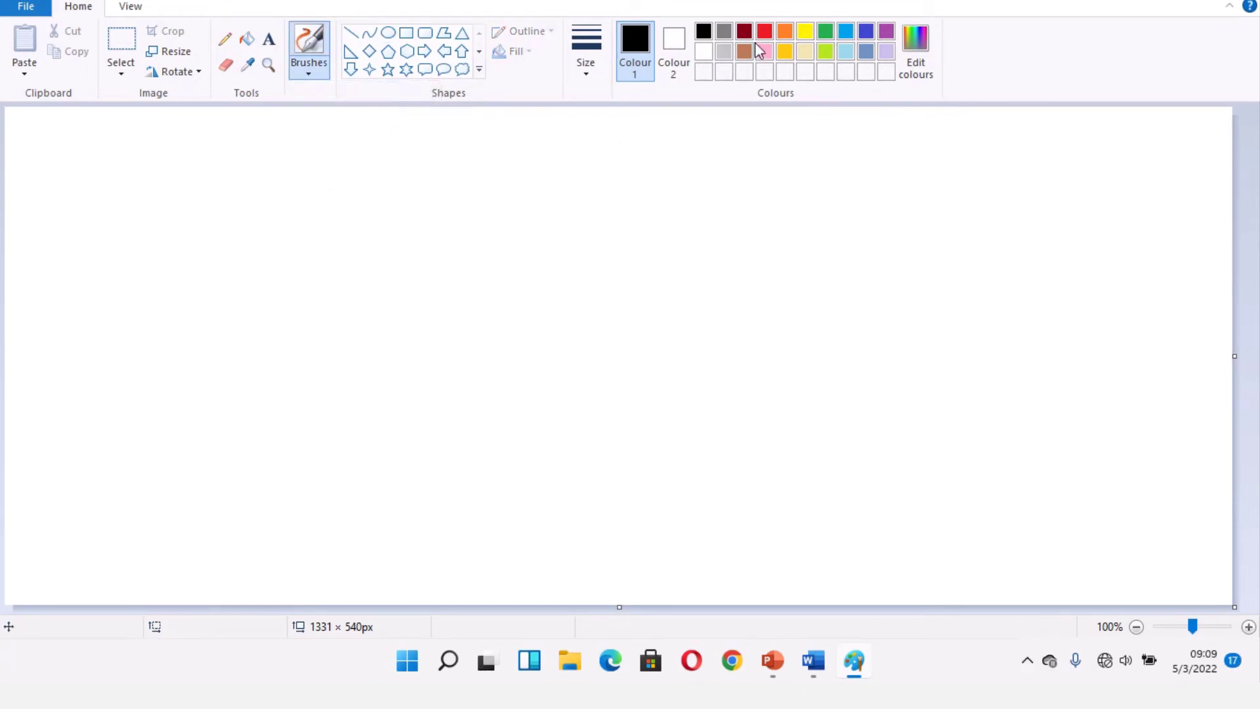
pyautogui.click(866, 35)
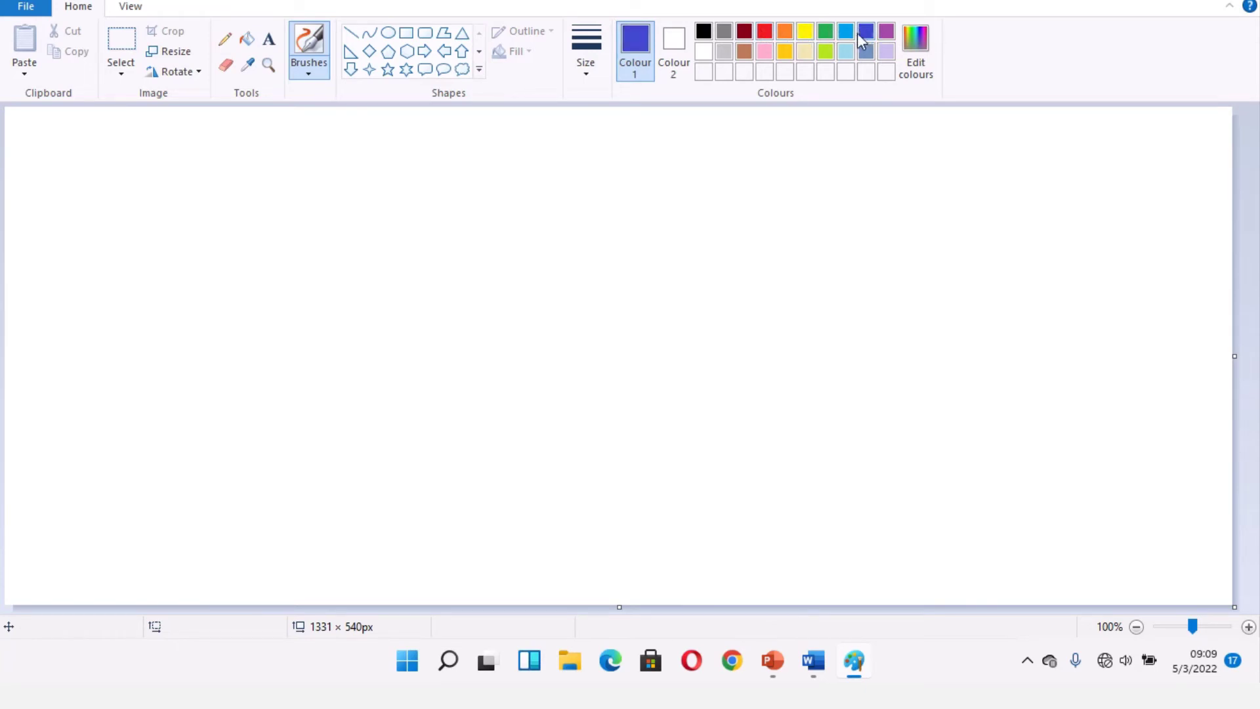
pyautogui.click(585, 76)
pyautogui.click(616, 217)
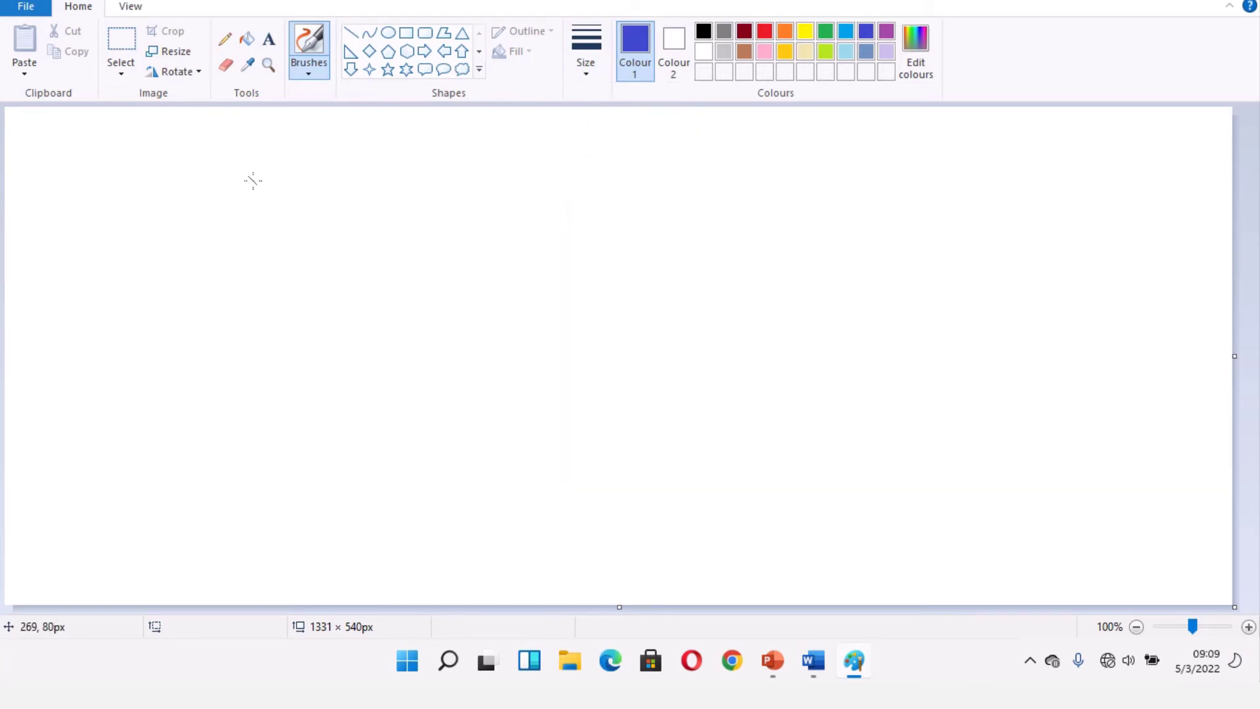
pyautogui.moveTo(252, 180)
pyautogui.mouseDown()
pyautogui.moveTo(230, 198)
pyautogui.moveTo(191, 285)
pyautogui.moveTo(237, 332)
pyautogui.moveTo(284, 332)
pyautogui.moveTo(332, 309)
pyautogui.mouseUp()
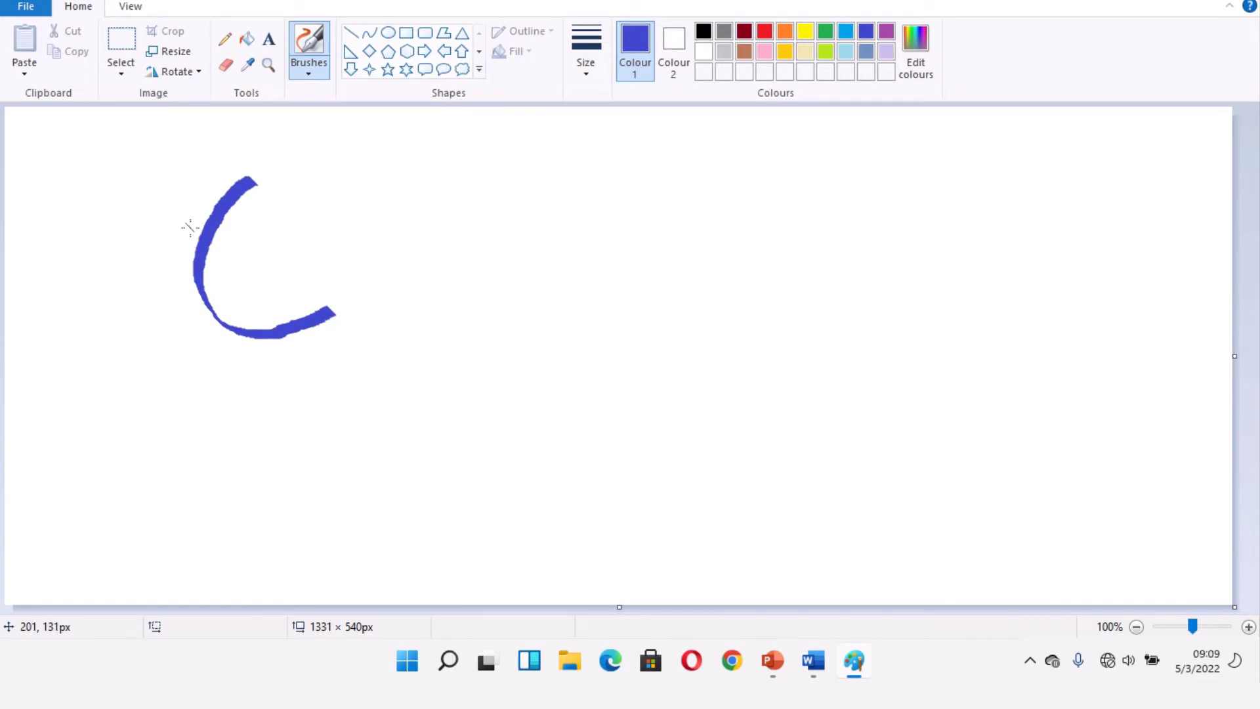
# Paint an indigo curve with the crayon brush, bulging rightward and crossing the C-shaped curve
pyautogui.click(309, 72)
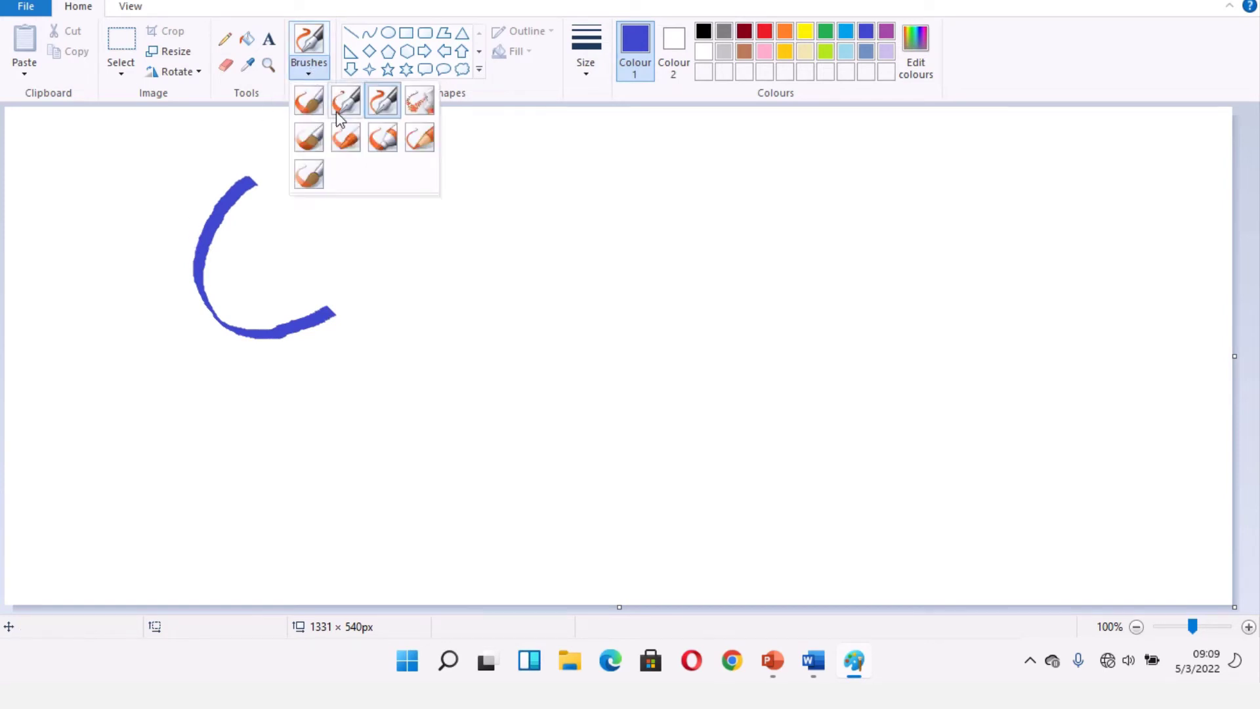
pyautogui.click(344, 141)
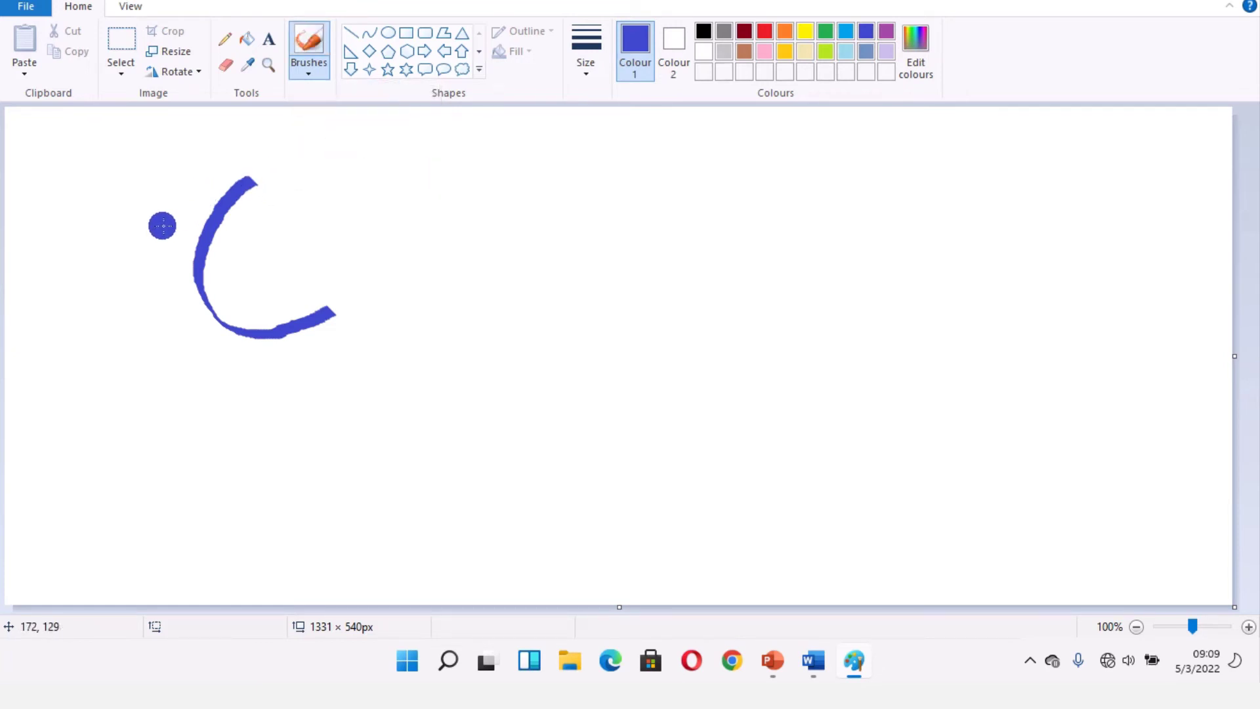
pyautogui.moveTo(162, 226)
pyautogui.mouseDown()
pyautogui.moveTo(222, 229)
pyautogui.moveTo(259, 257)
pyautogui.moveTo(265, 324)
pyautogui.moveTo(232, 386)
pyautogui.mouseUp()
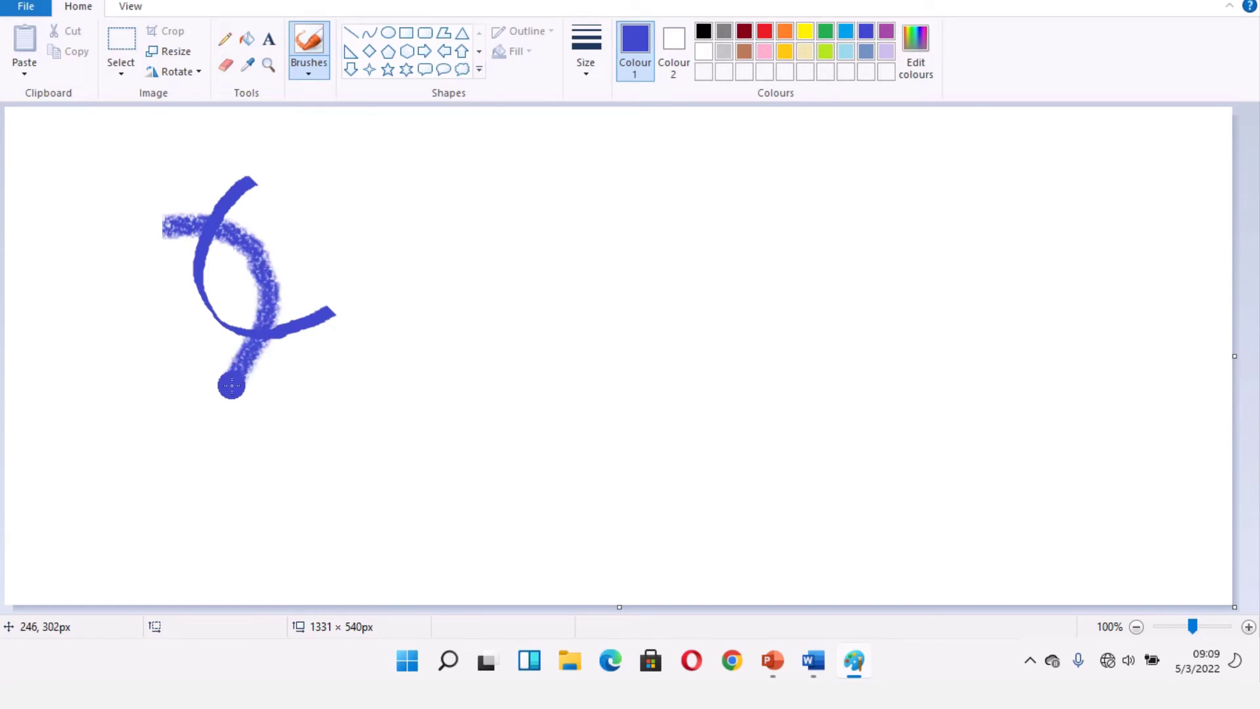
# Join the two ends of the C-shaped curve with a dark red line painted with the plain Brush
pyautogui.click(309, 75)
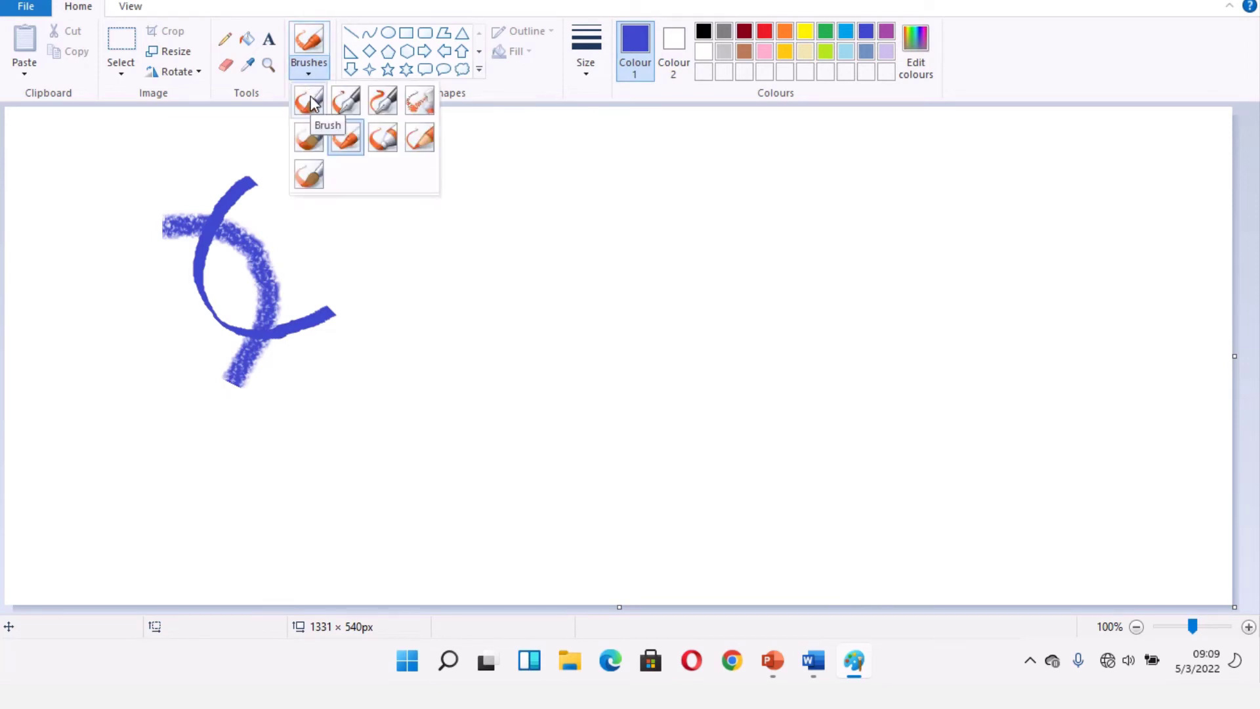
pyautogui.click(309, 102)
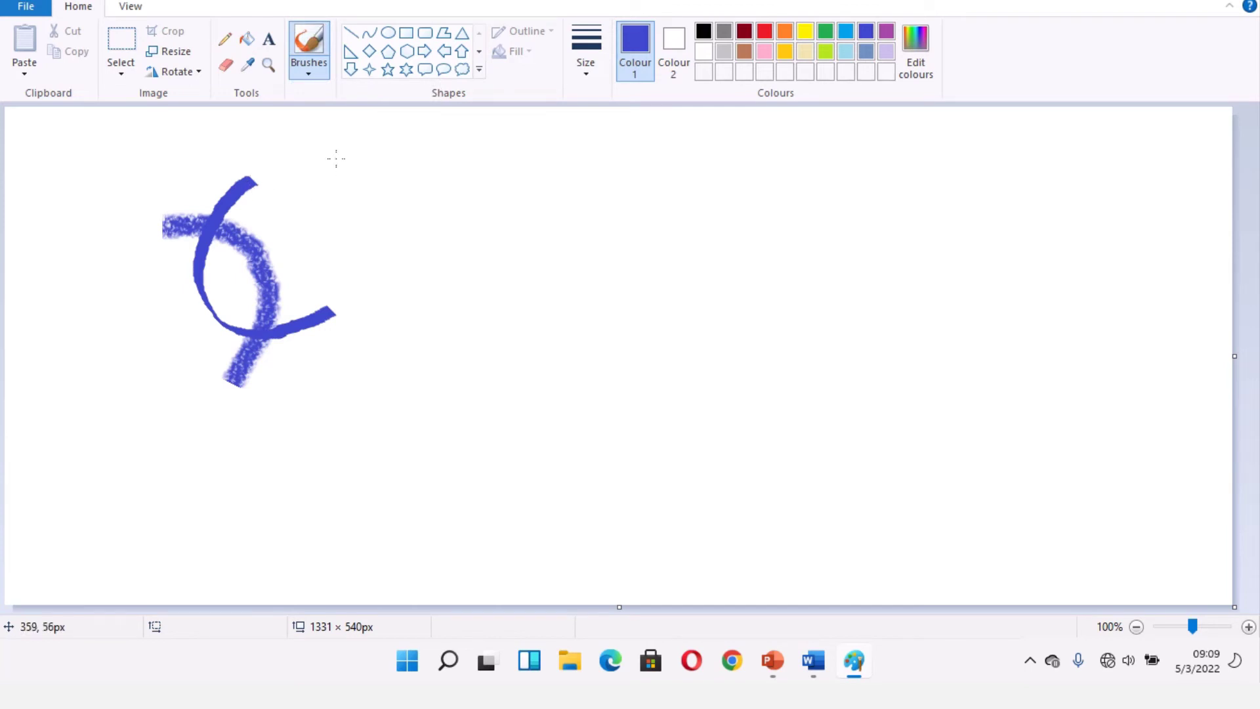
pyautogui.click(745, 33)
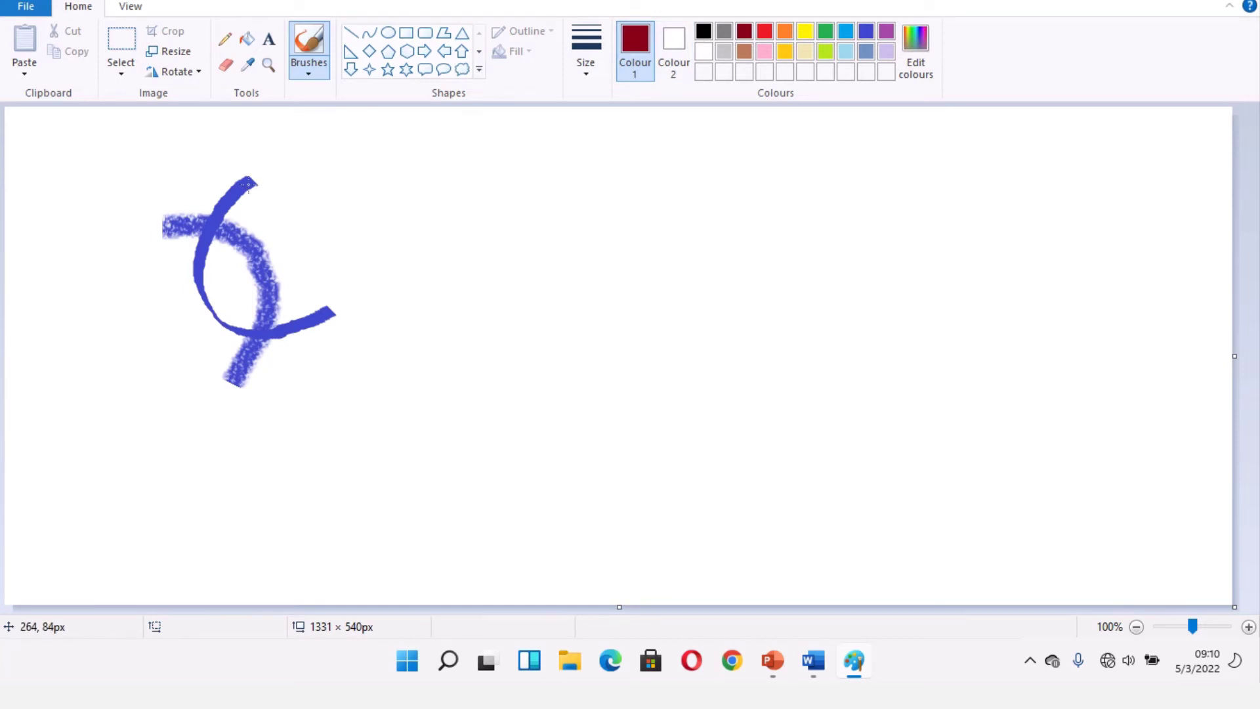
pyautogui.moveTo(249, 185); pyautogui.dragTo(326, 299)
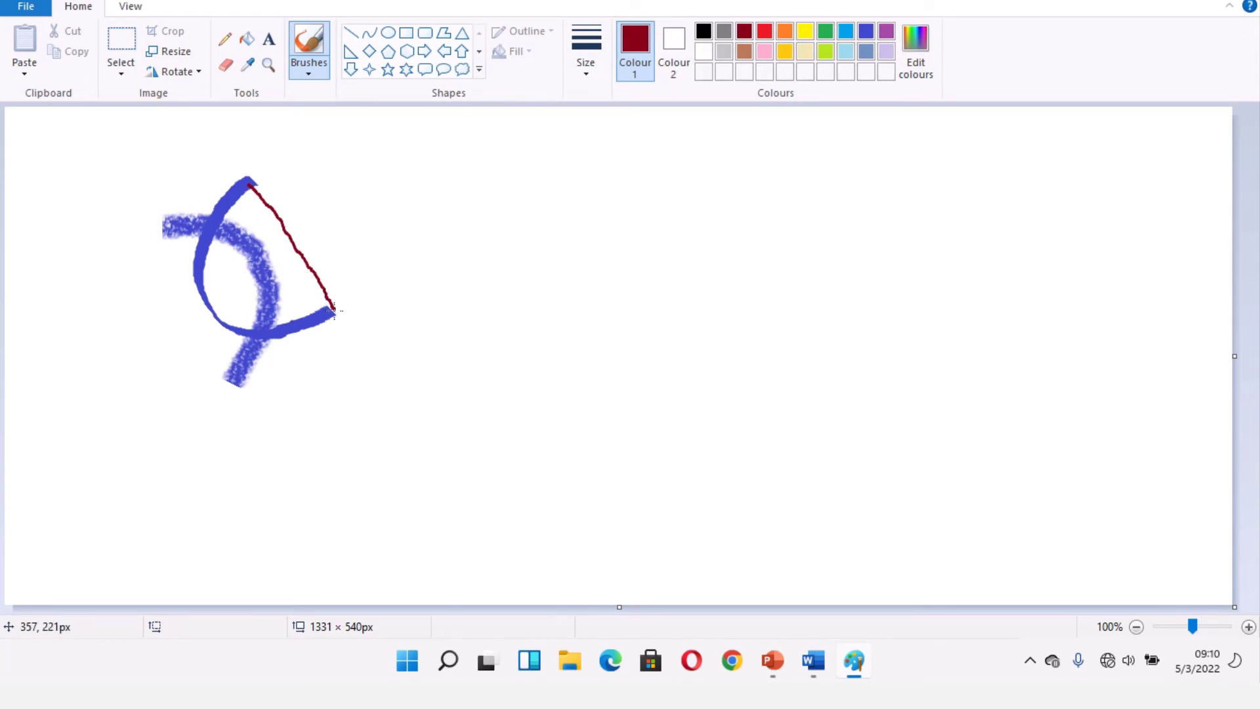
# Paint a dark red rounded head outline with the oil brush beside the blue curves, adding two eye dabs and a nose dab inside
pyautogui.click(311, 76)
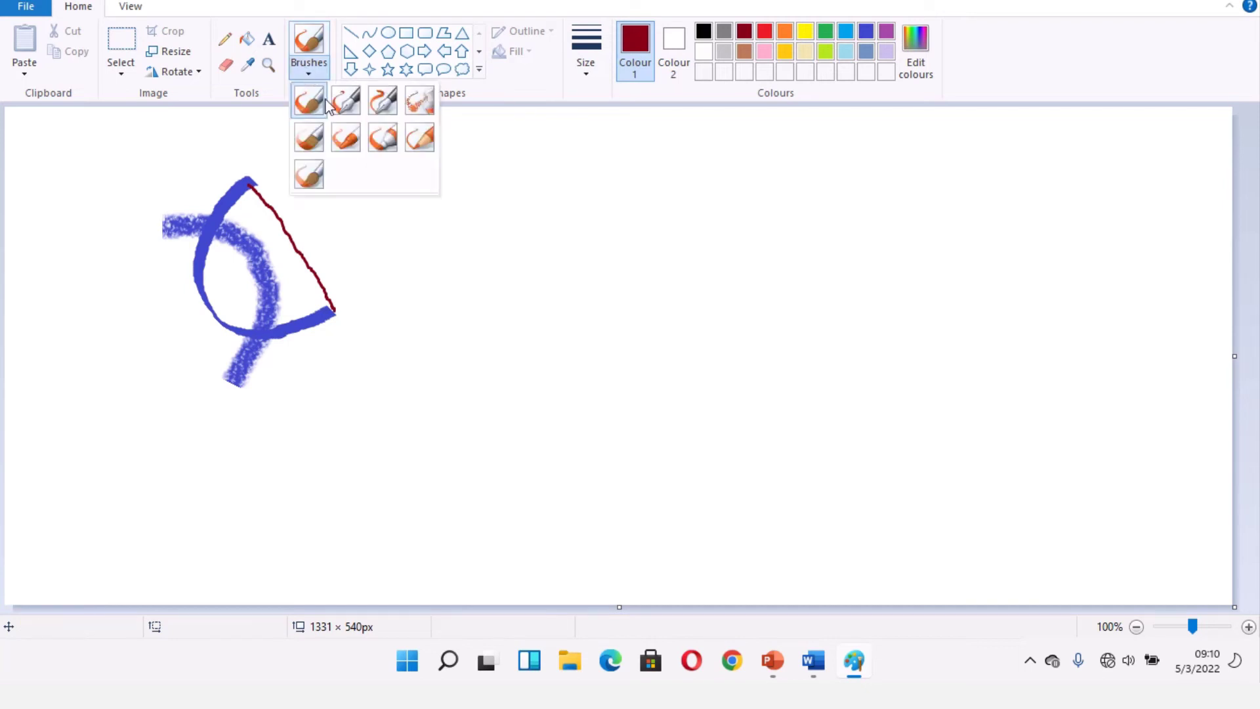
pyautogui.click(309, 135)
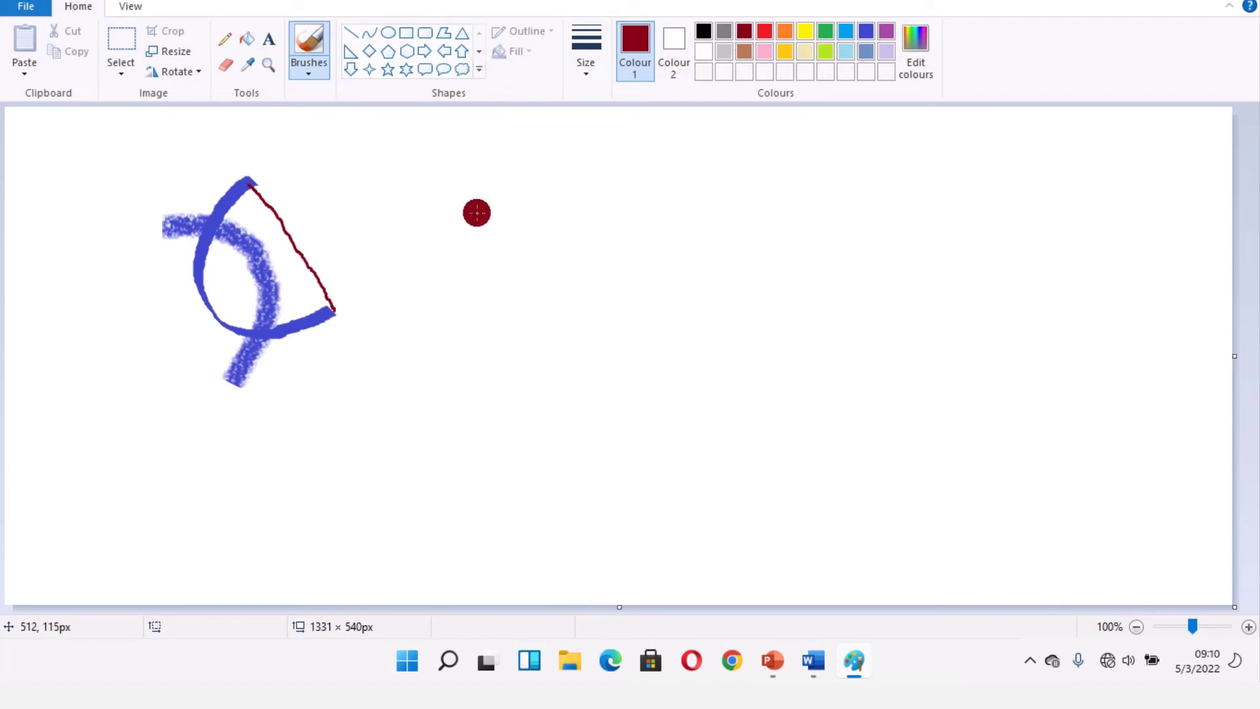
pyautogui.moveTo(476, 211)
pyautogui.mouseDown()
pyautogui.moveTo(433, 260)
pyautogui.moveTo(421, 315)
pyautogui.moveTo(456, 363)
pyautogui.moveTo(511, 392)
pyautogui.mouseUp()
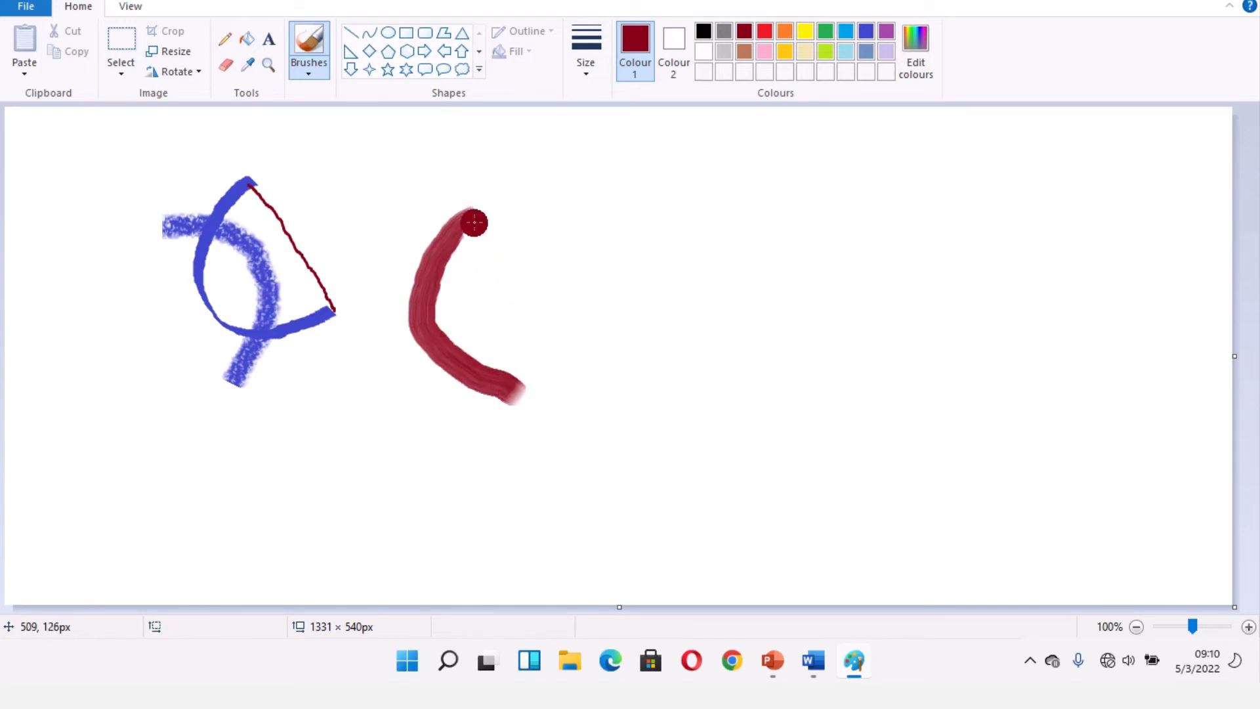
pyautogui.moveTo(479, 219)
pyautogui.mouseDown()
pyautogui.moveTo(557, 216)
pyautogui.moveTo(584, 231)
pyautogui.moveTo(604, 333)
pyautogui.moveTo(560, 396)
pyautogui.mouseUp()
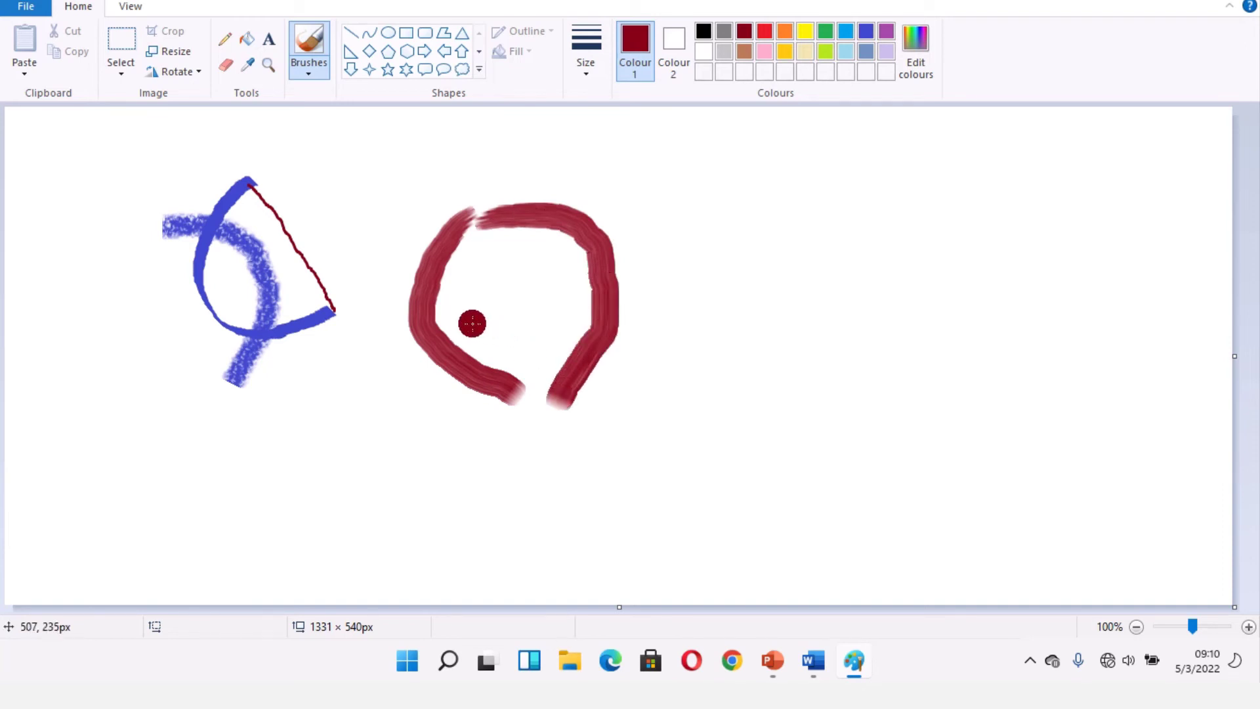
pyautogui.moveTo(481, 321); pyautogui.dragTo(489, 317)
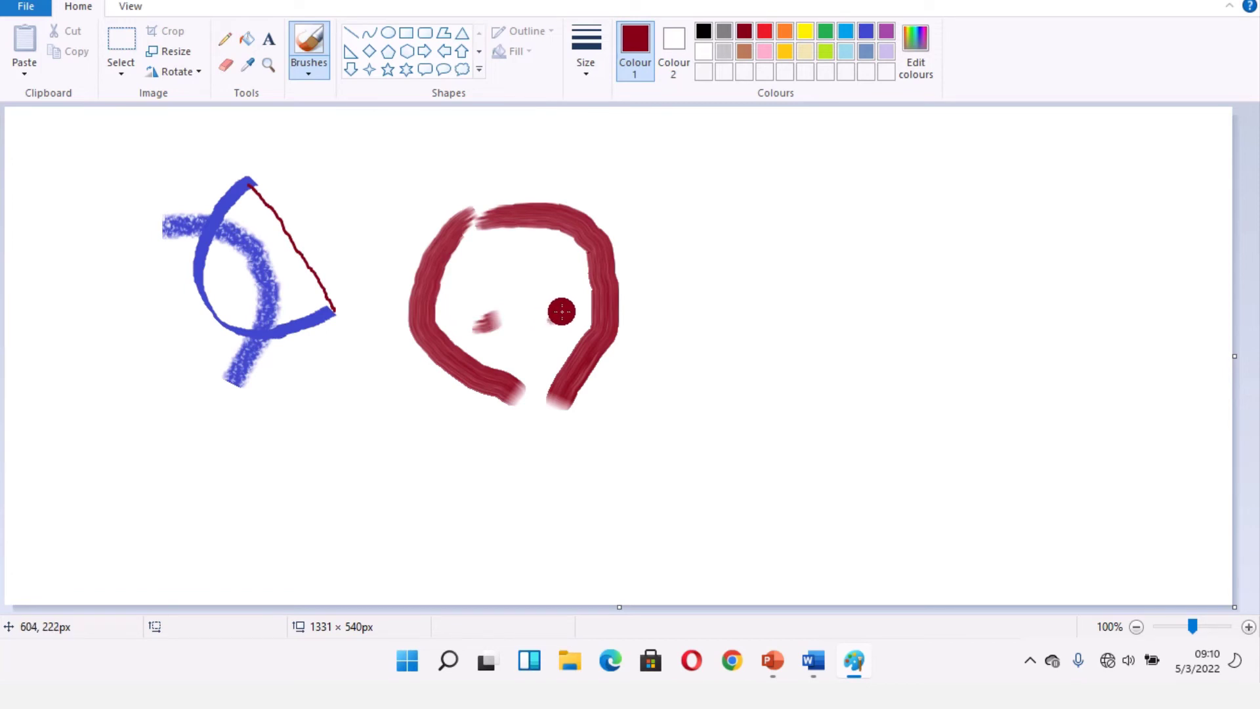
pyautogui.moveTo(556, 317); pyautogui.dragTo(568, 308)
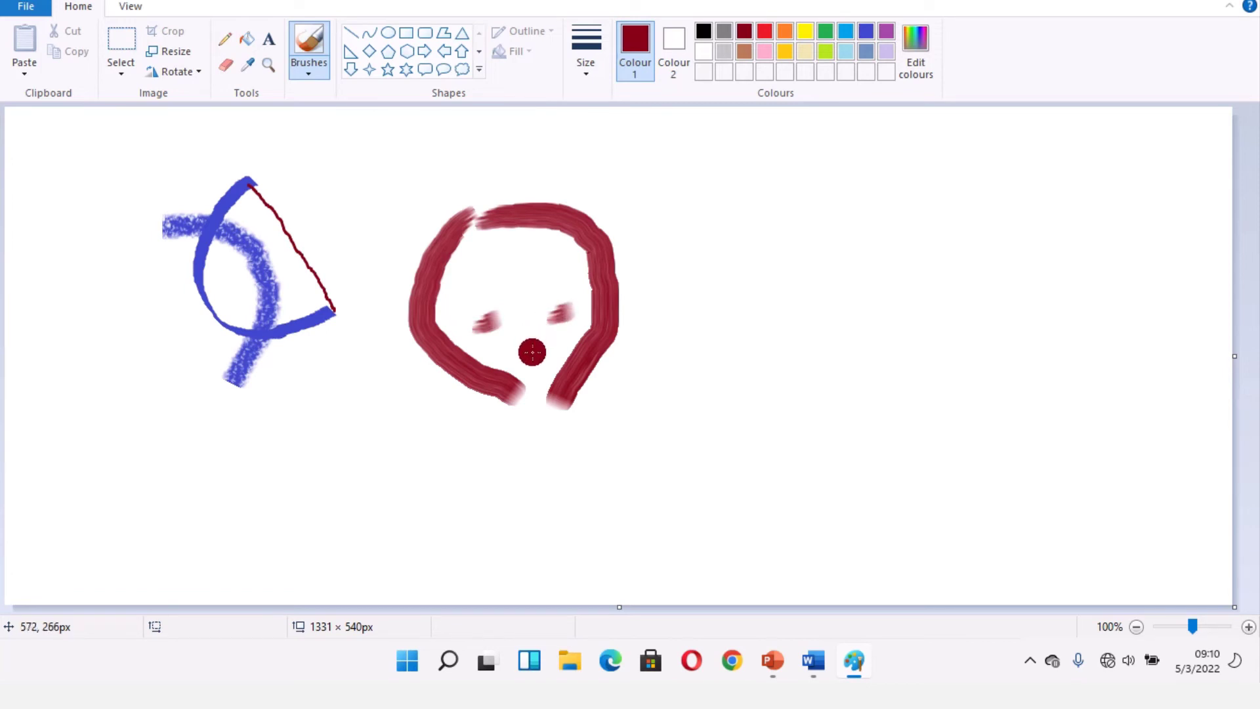
pyautogui.moveTo(531, 351); pyautogui.dragTo(531, 348)
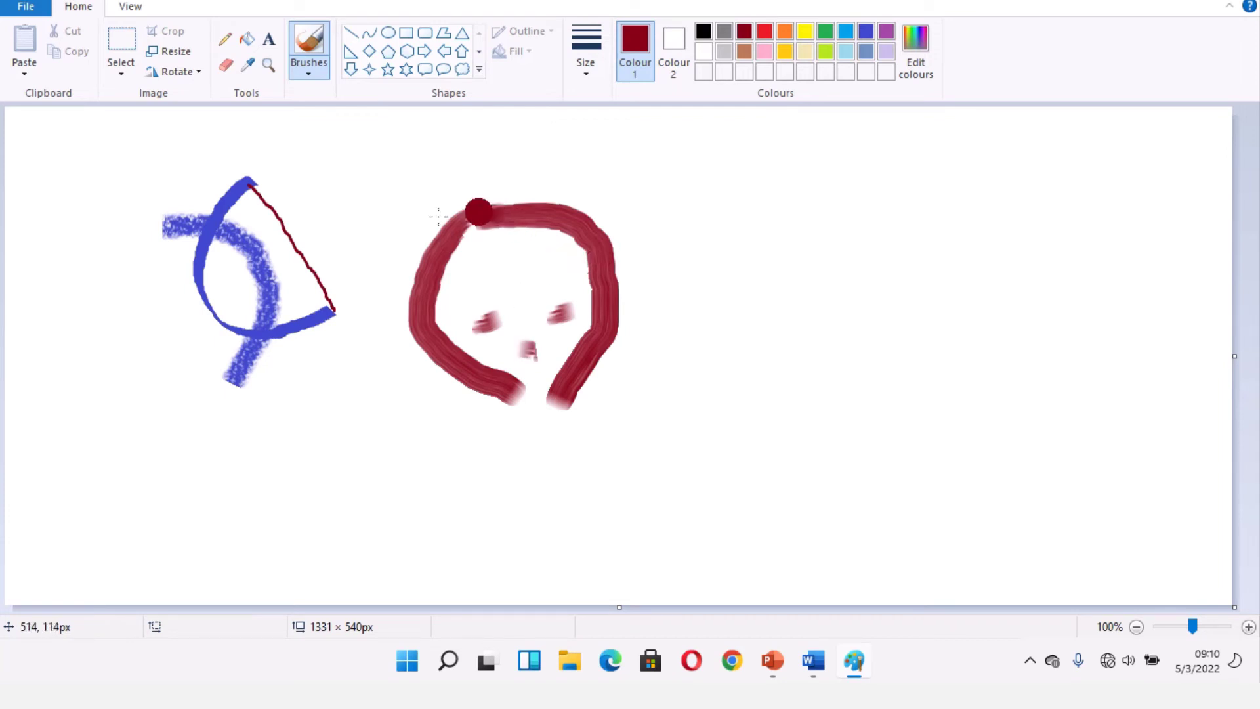
pyautogui.click(309, 76)
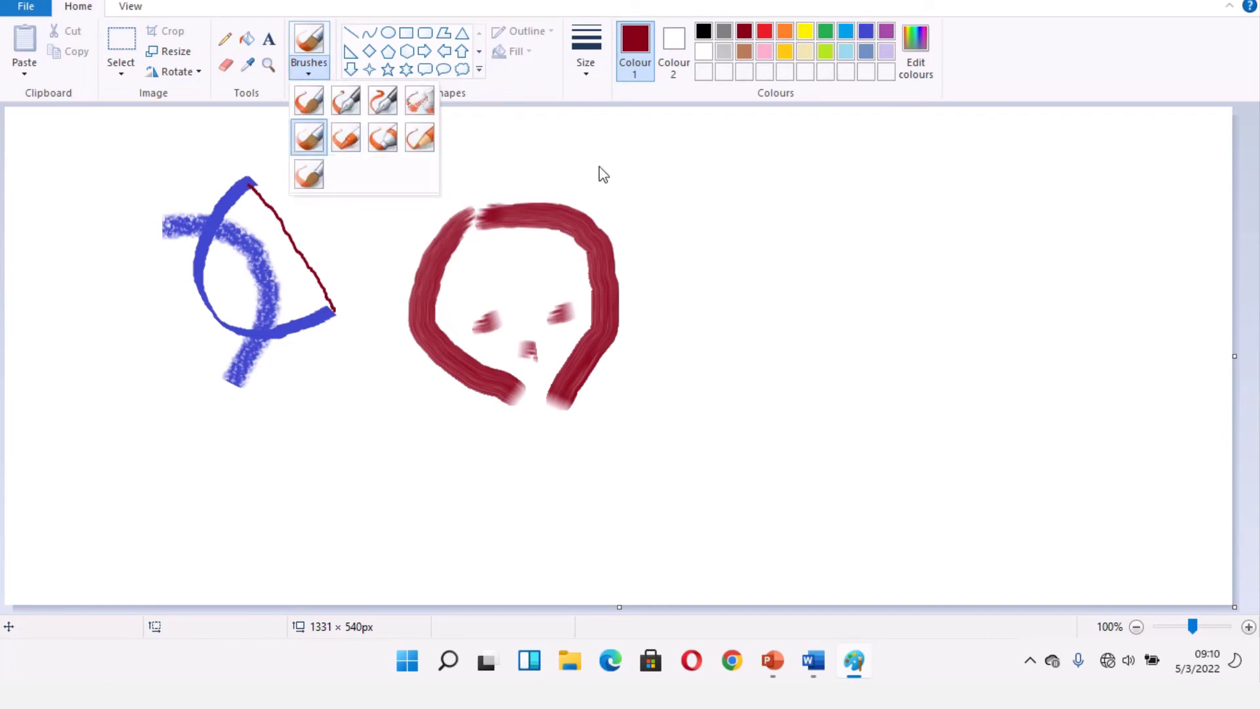
# Add the text "Adding text to images" in dark red below and between the two drawings
pyautogui.click(268, 41)
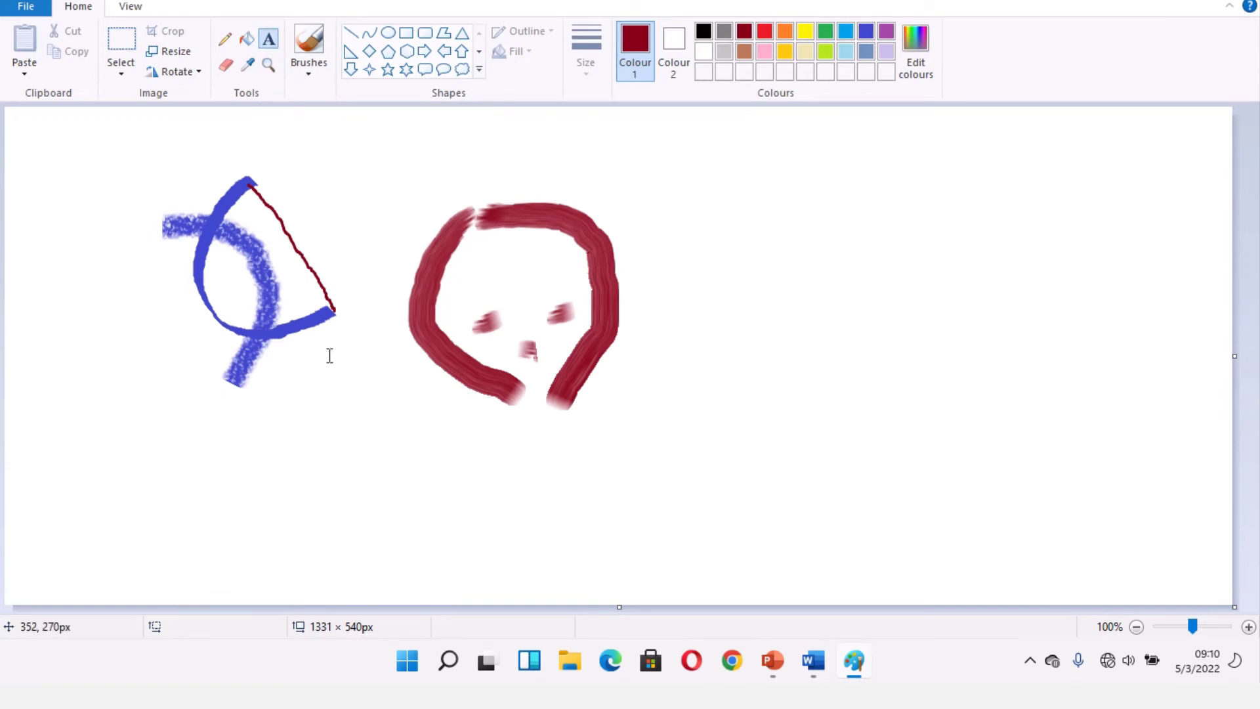
pyautogui.click(311, 418)
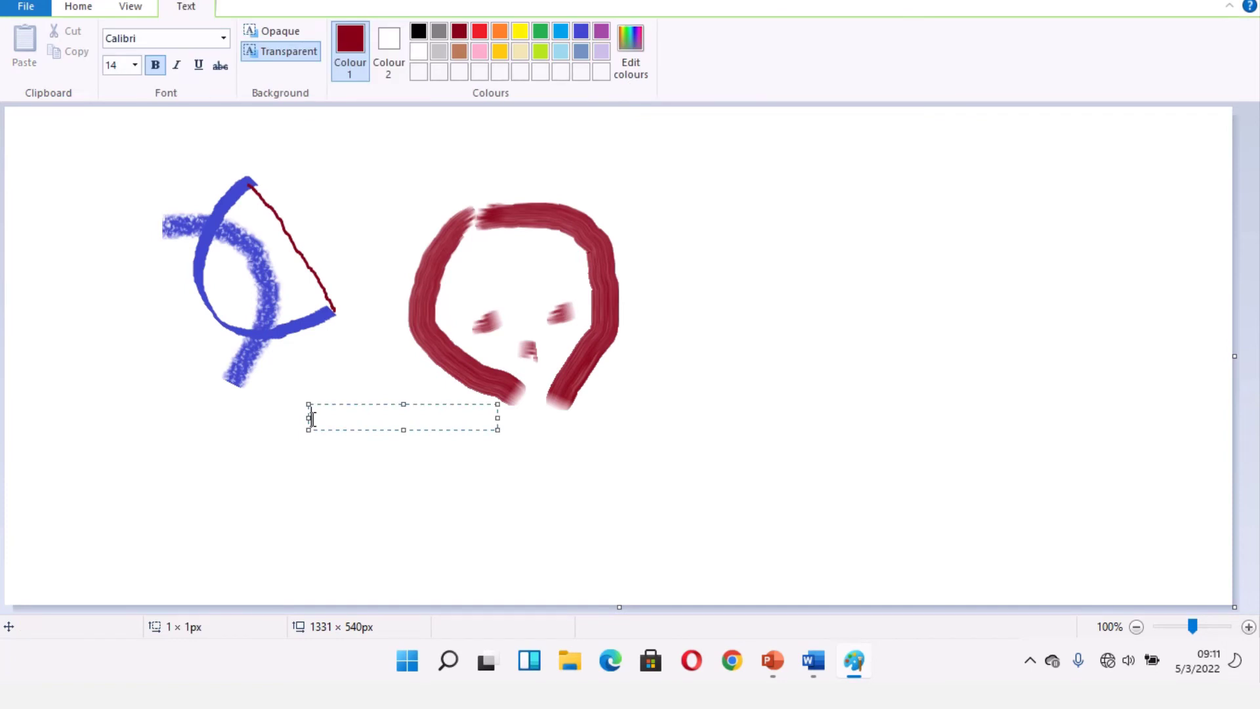
pyautogui.write('Adding text to images')
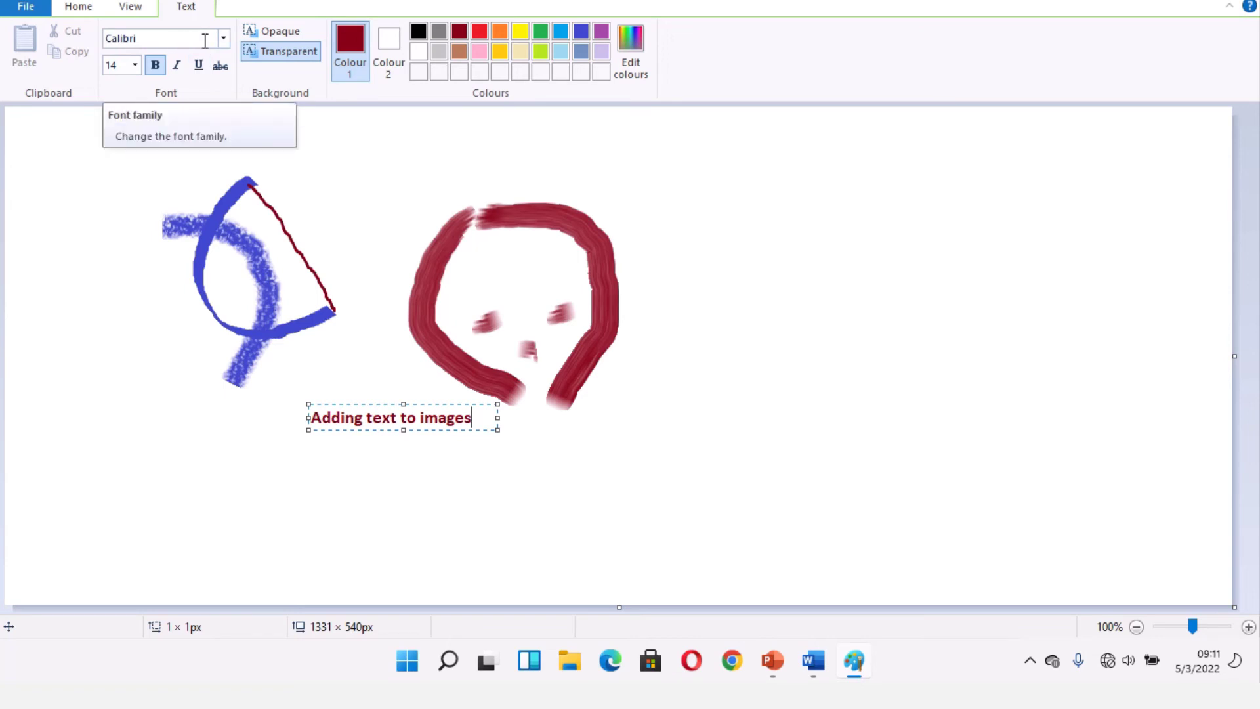
# Format the text in Berlin Sans FB Demi at size 20 and place it over the middle of the blue curves
pyautogui.tripleClick(392, 419)
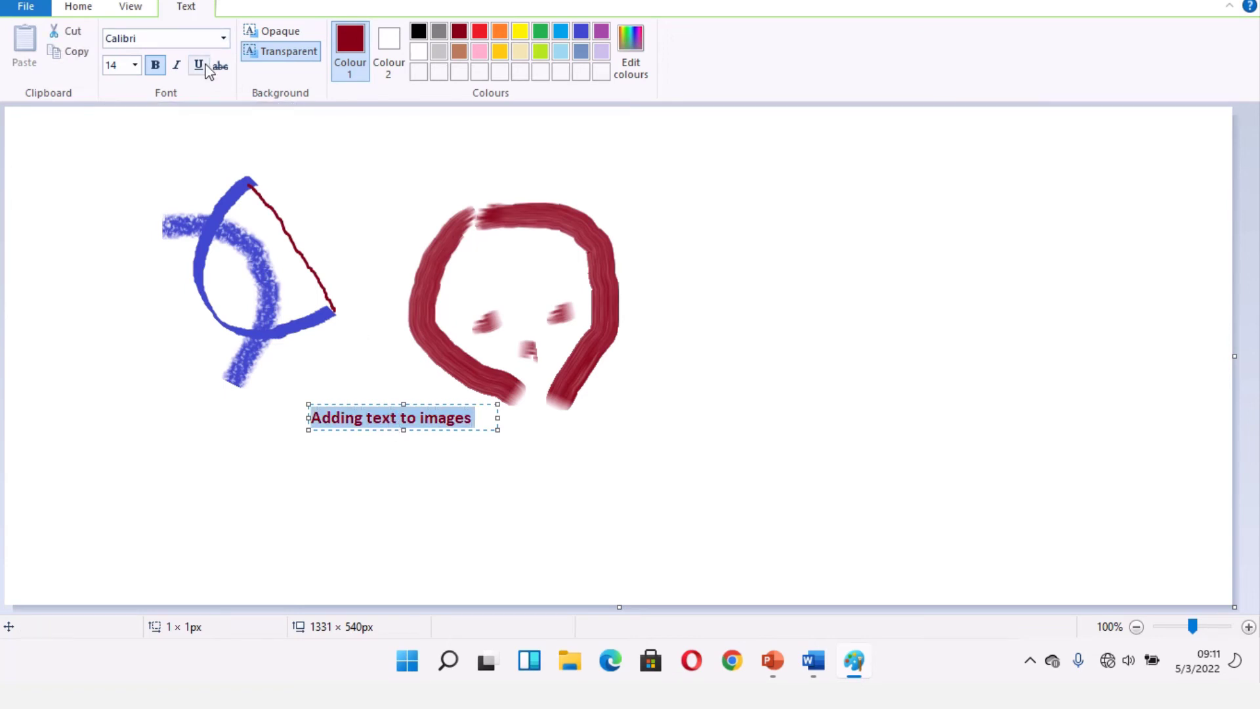
pyautogui.click(223, 41)
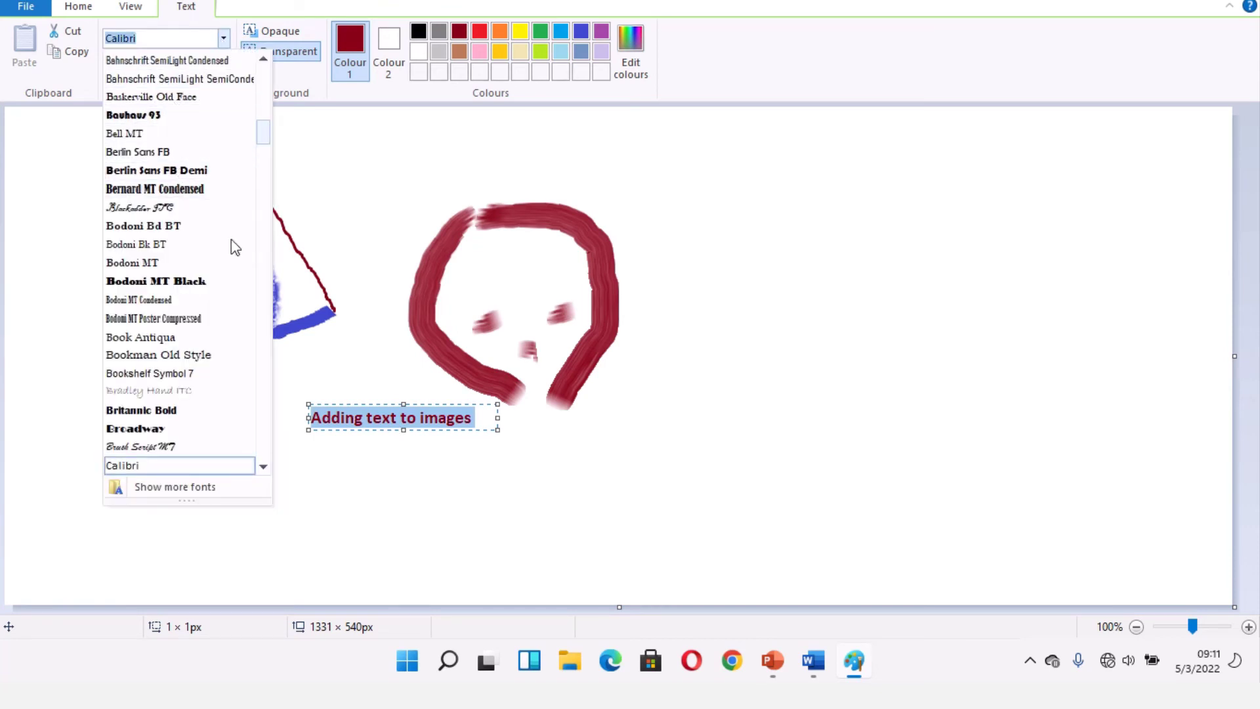
pyautogui.click(182, 172)
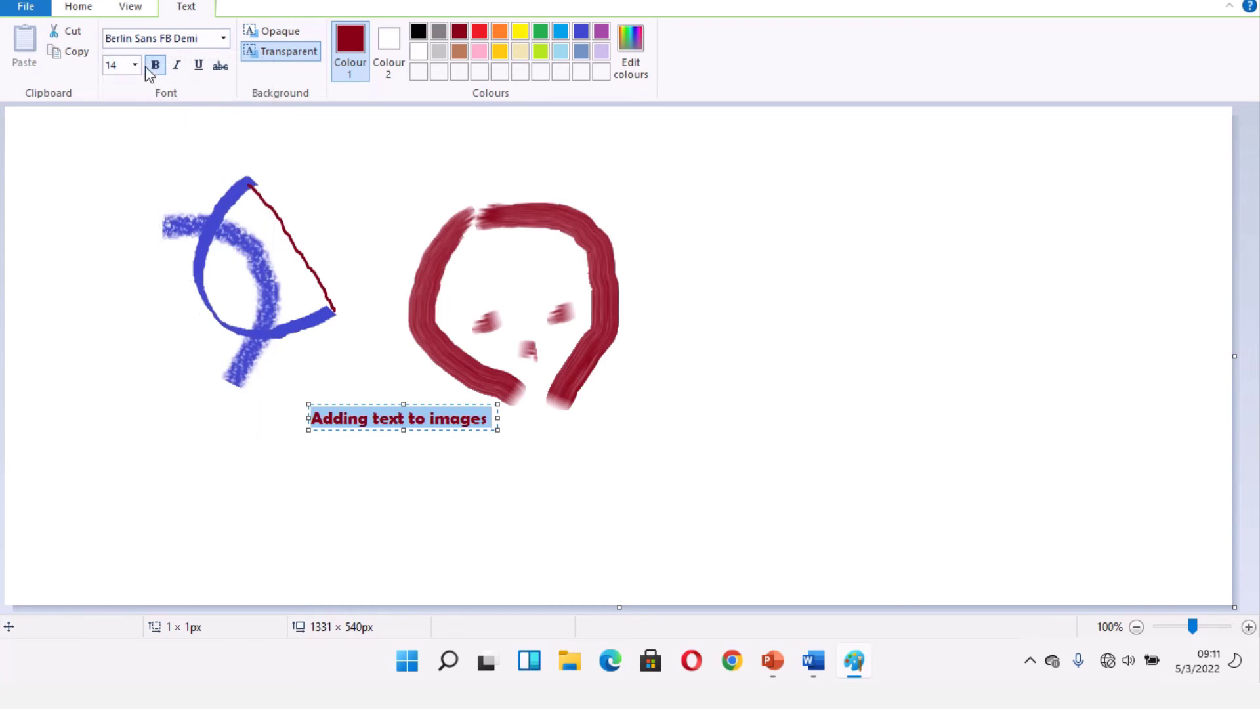
pyautogui.click(139, 66)
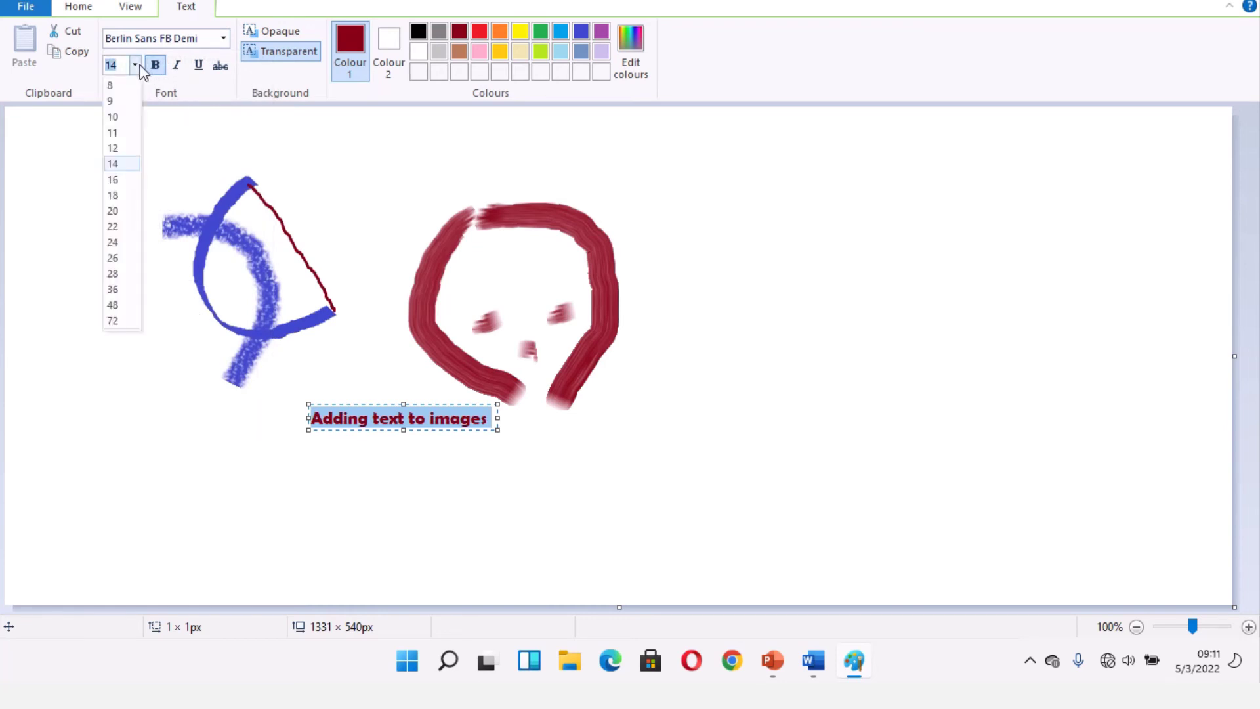
pyautogui.click(134, 211)
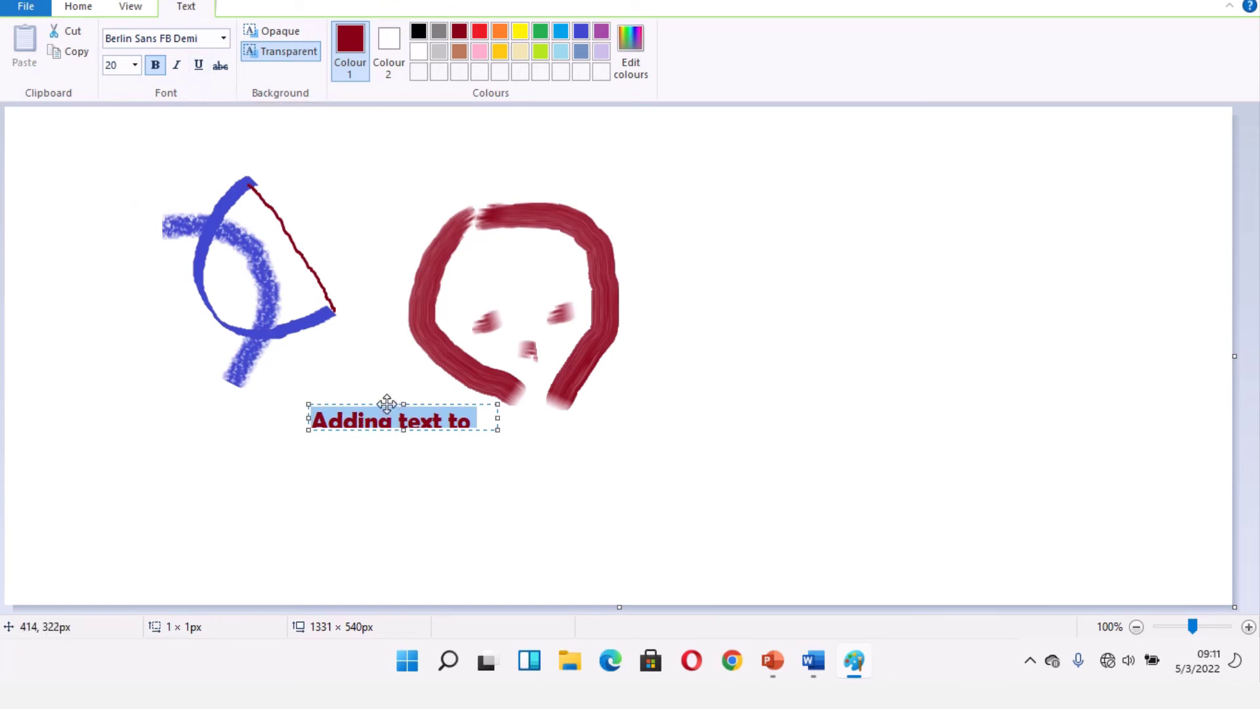
pyautogui.moveTo(387, 404); pyautogui.dragTo(242, 271)
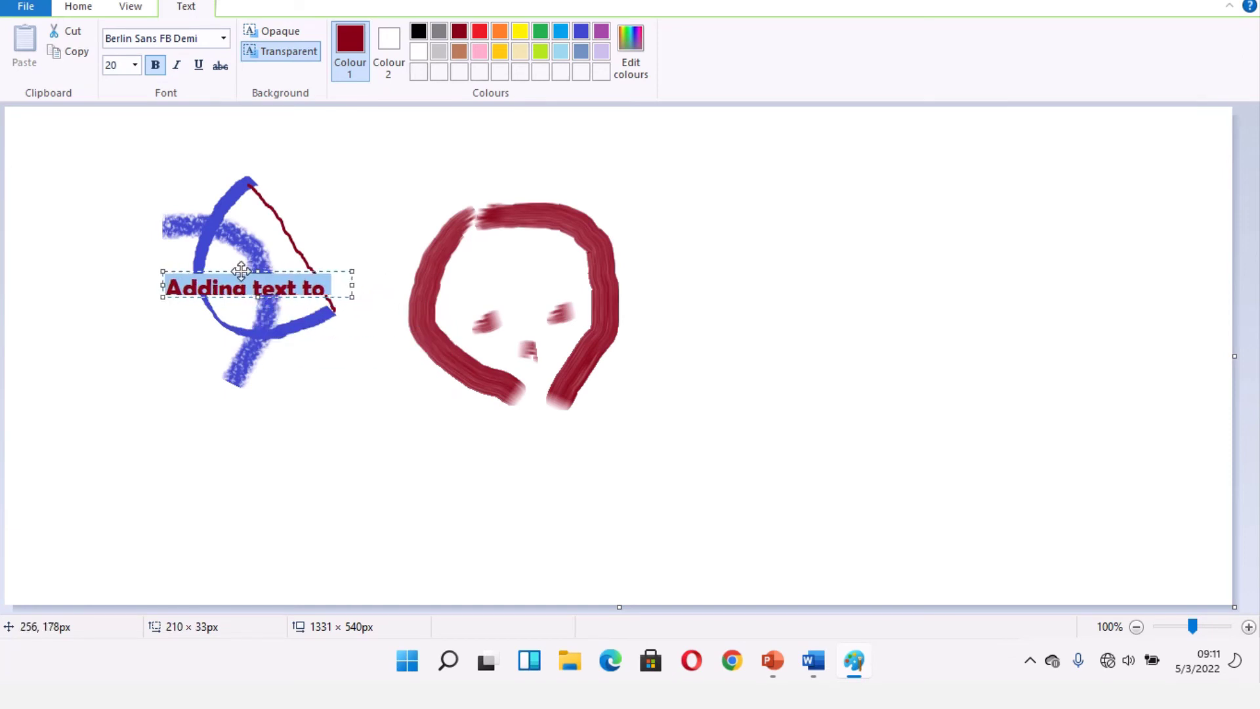
pyautogui.click(121, 363)
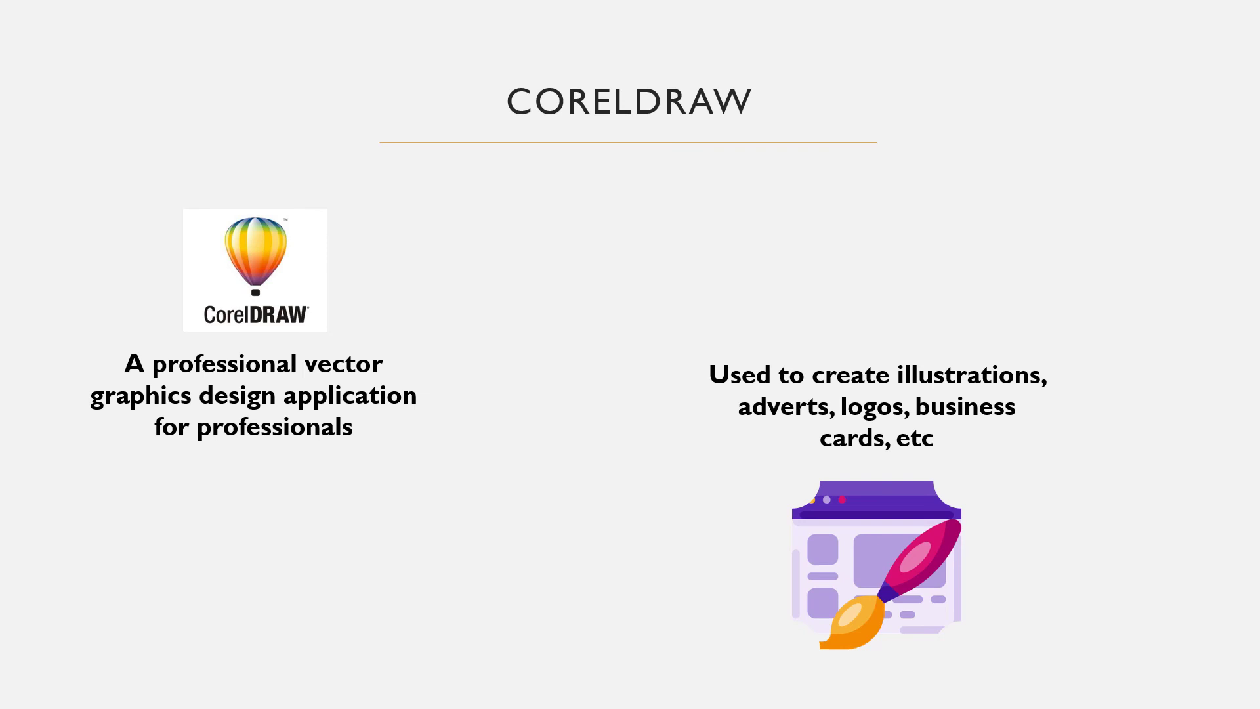
pyautogui.press('Right')
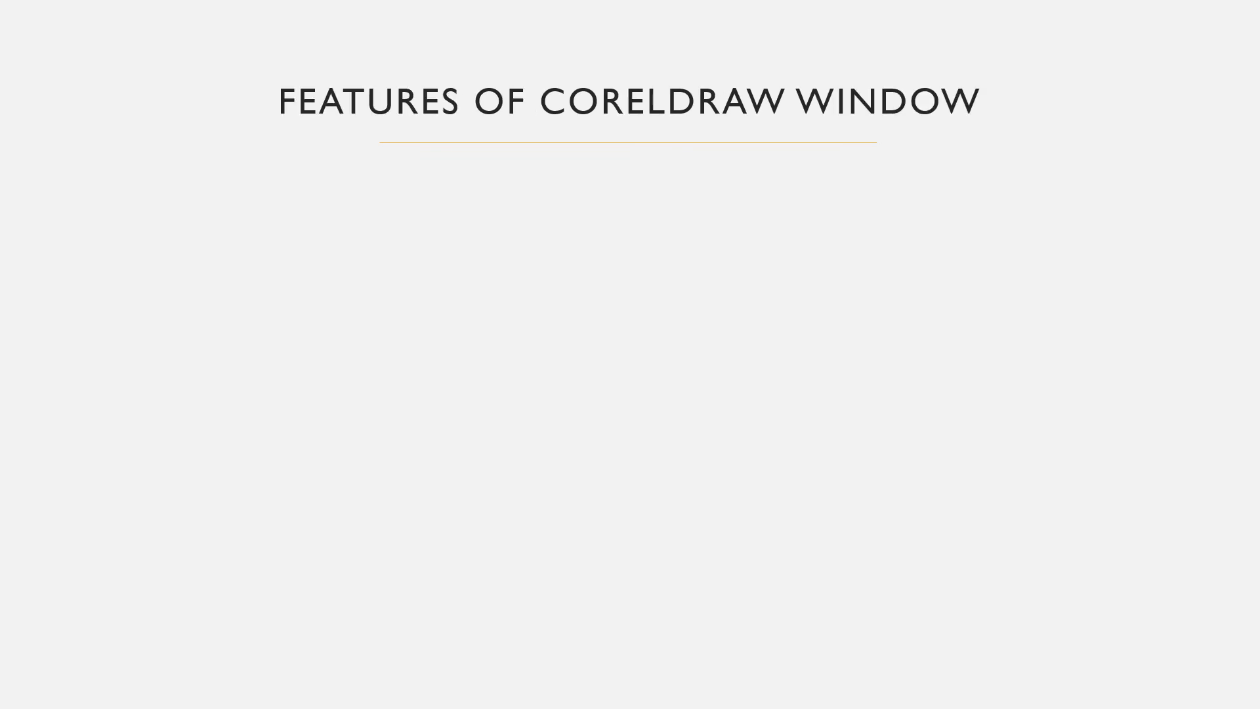